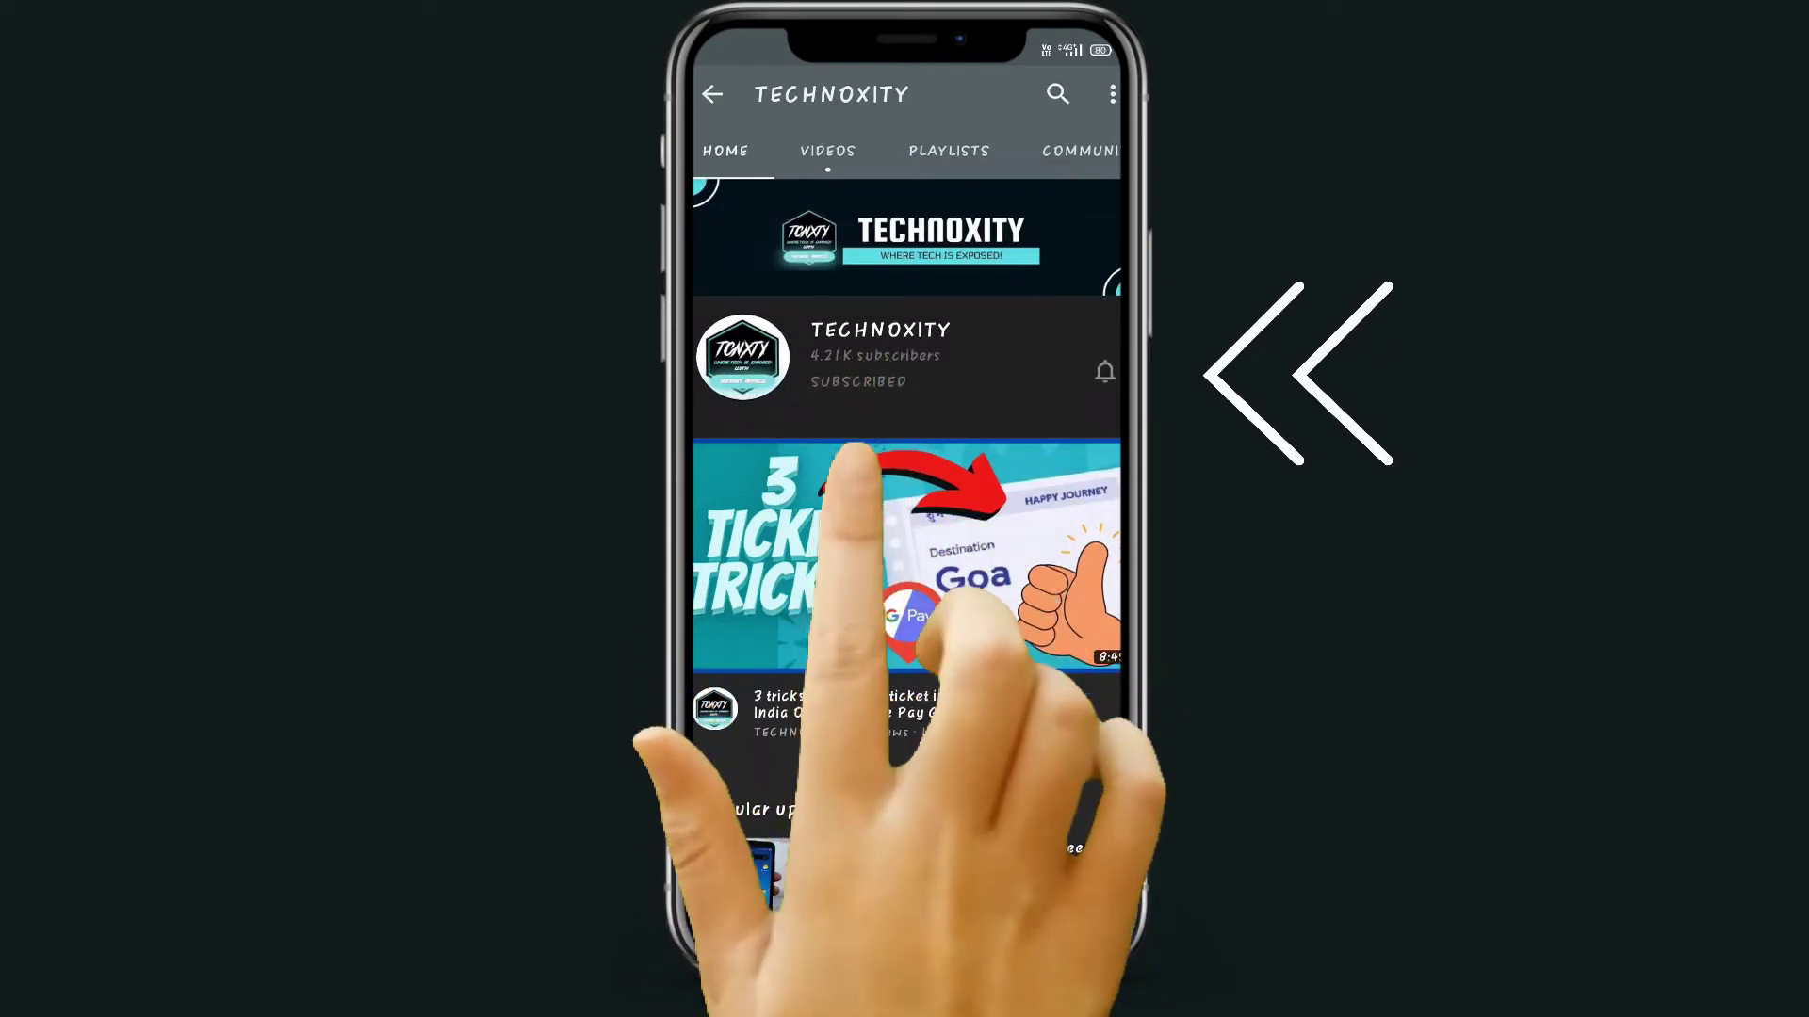
Use the bell icon to set the subscribed channel's notifications to All
left_click(1105, 372)
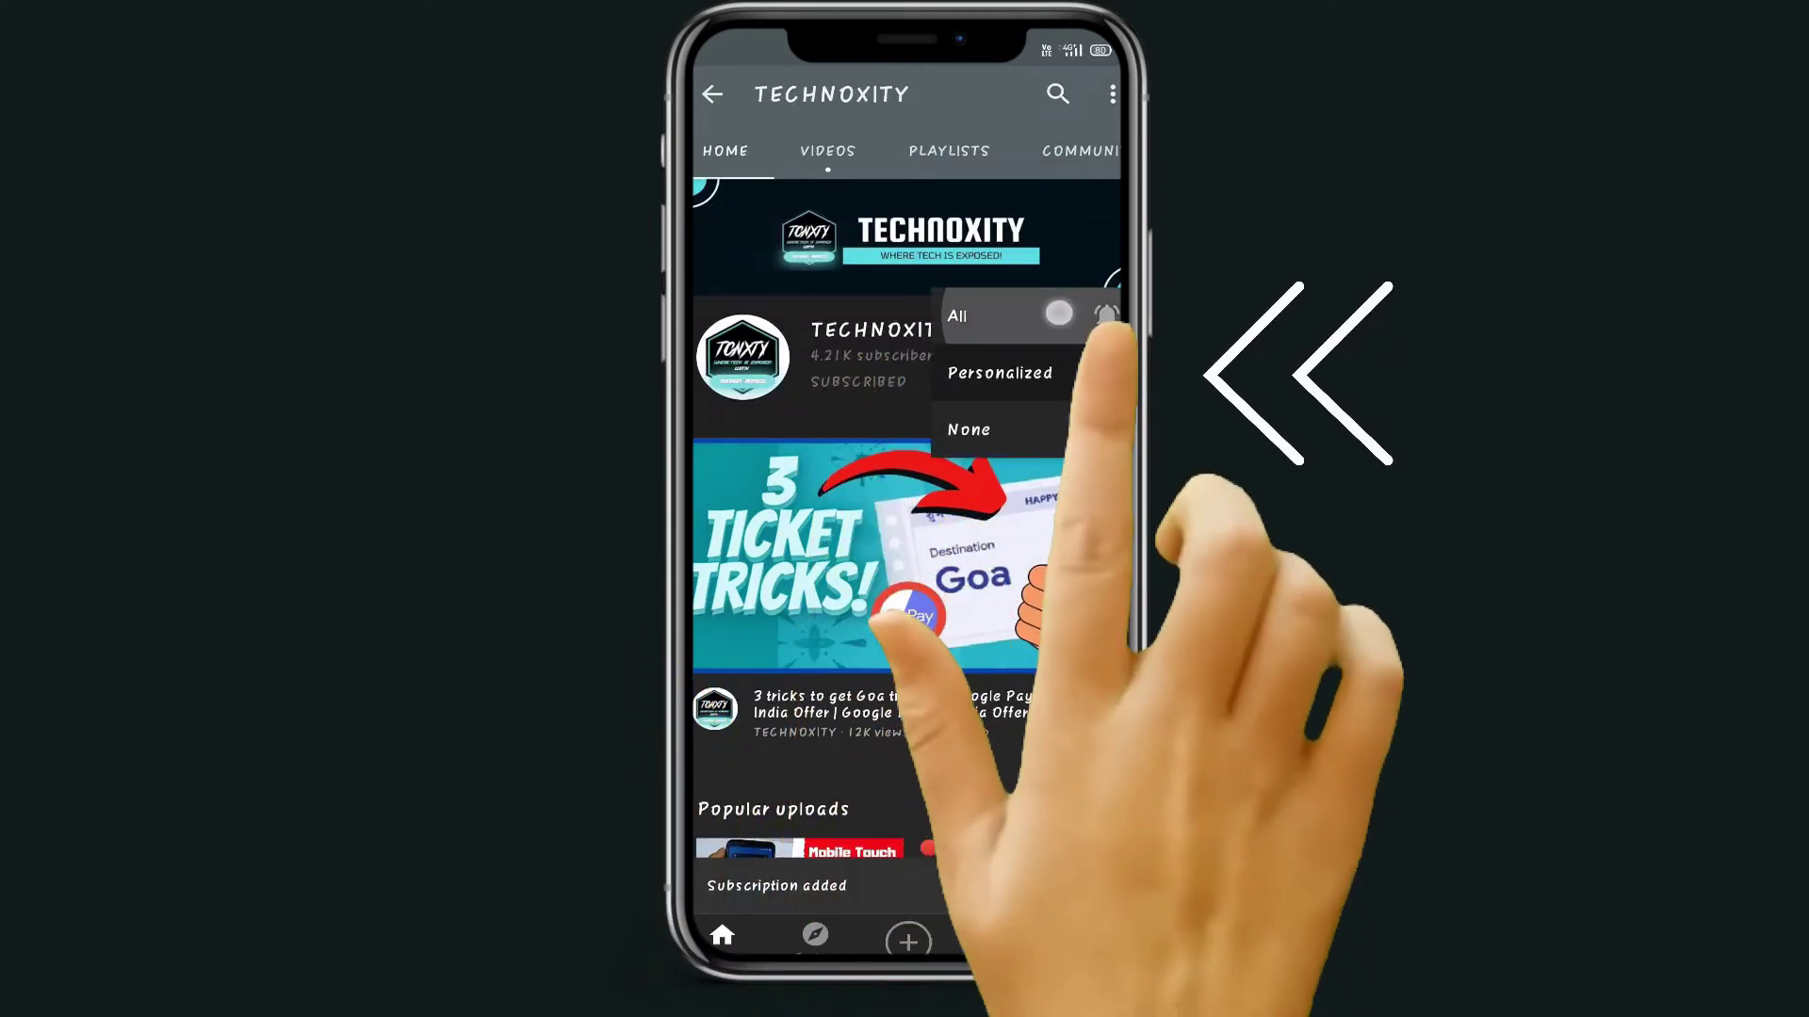
left_click(998, 315)
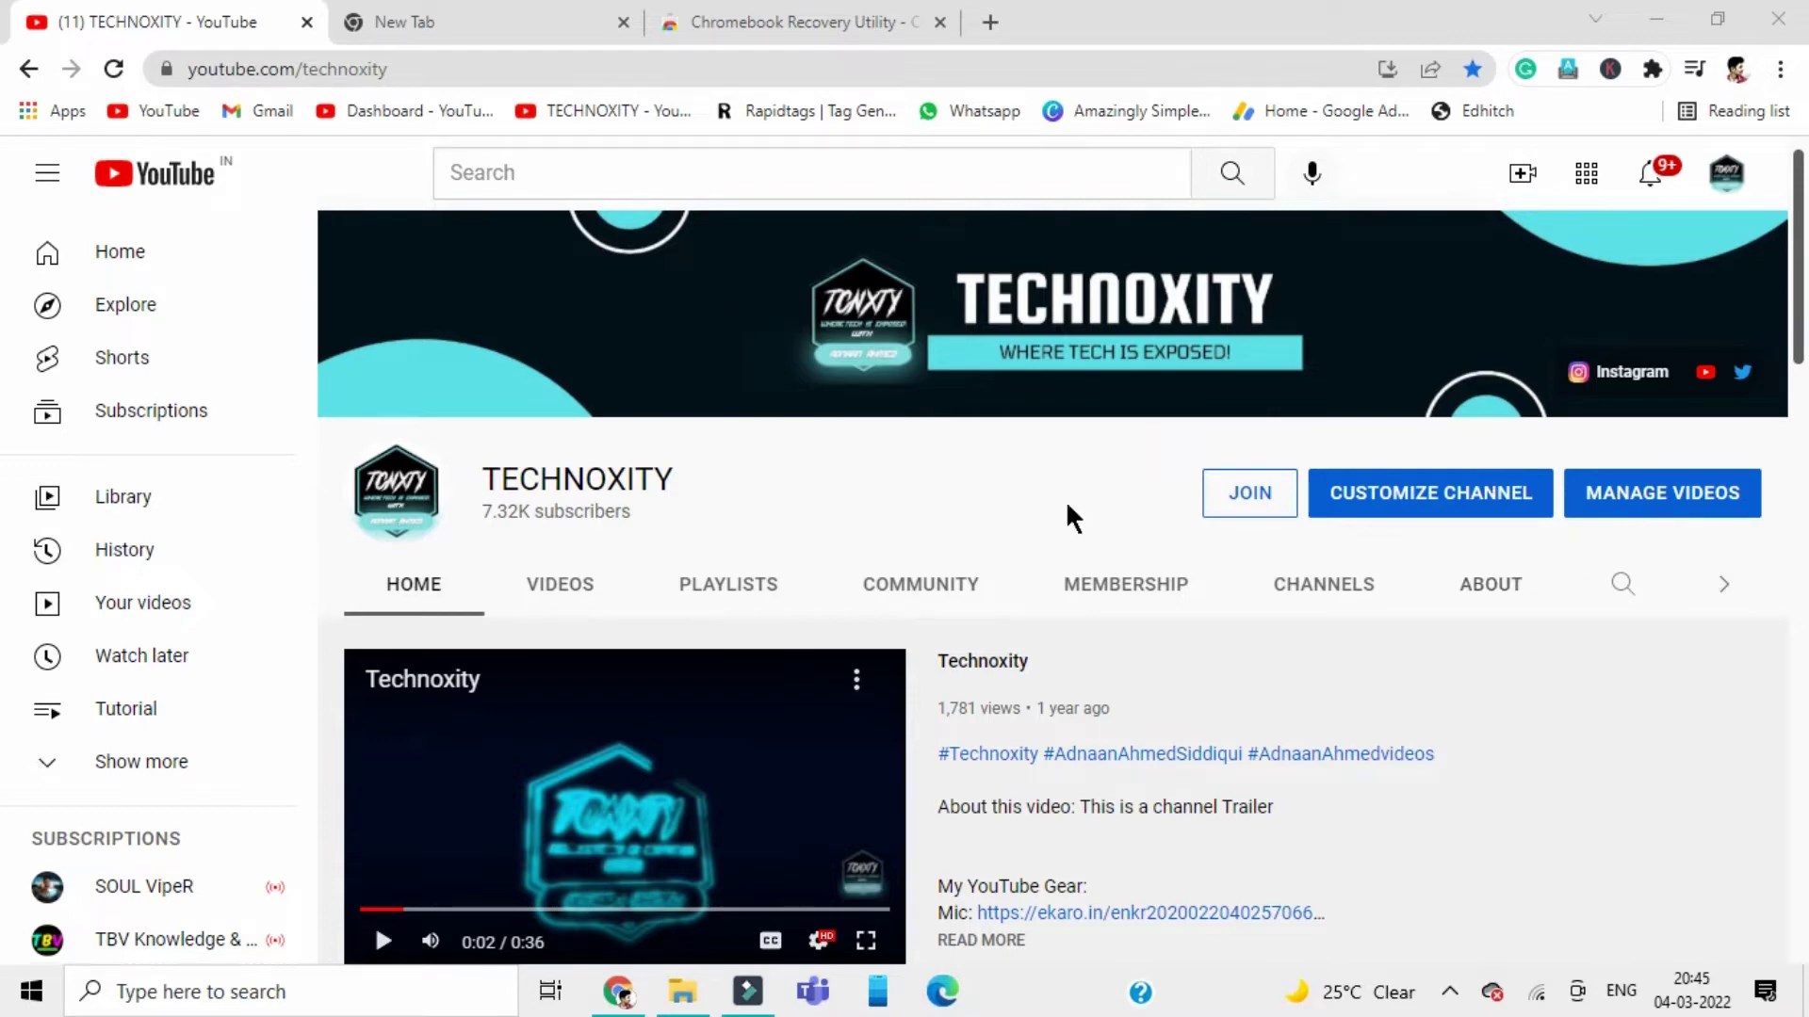
In the empty new tab, search Google for 'chrome web store' from the address bar
left_click(437, 24)
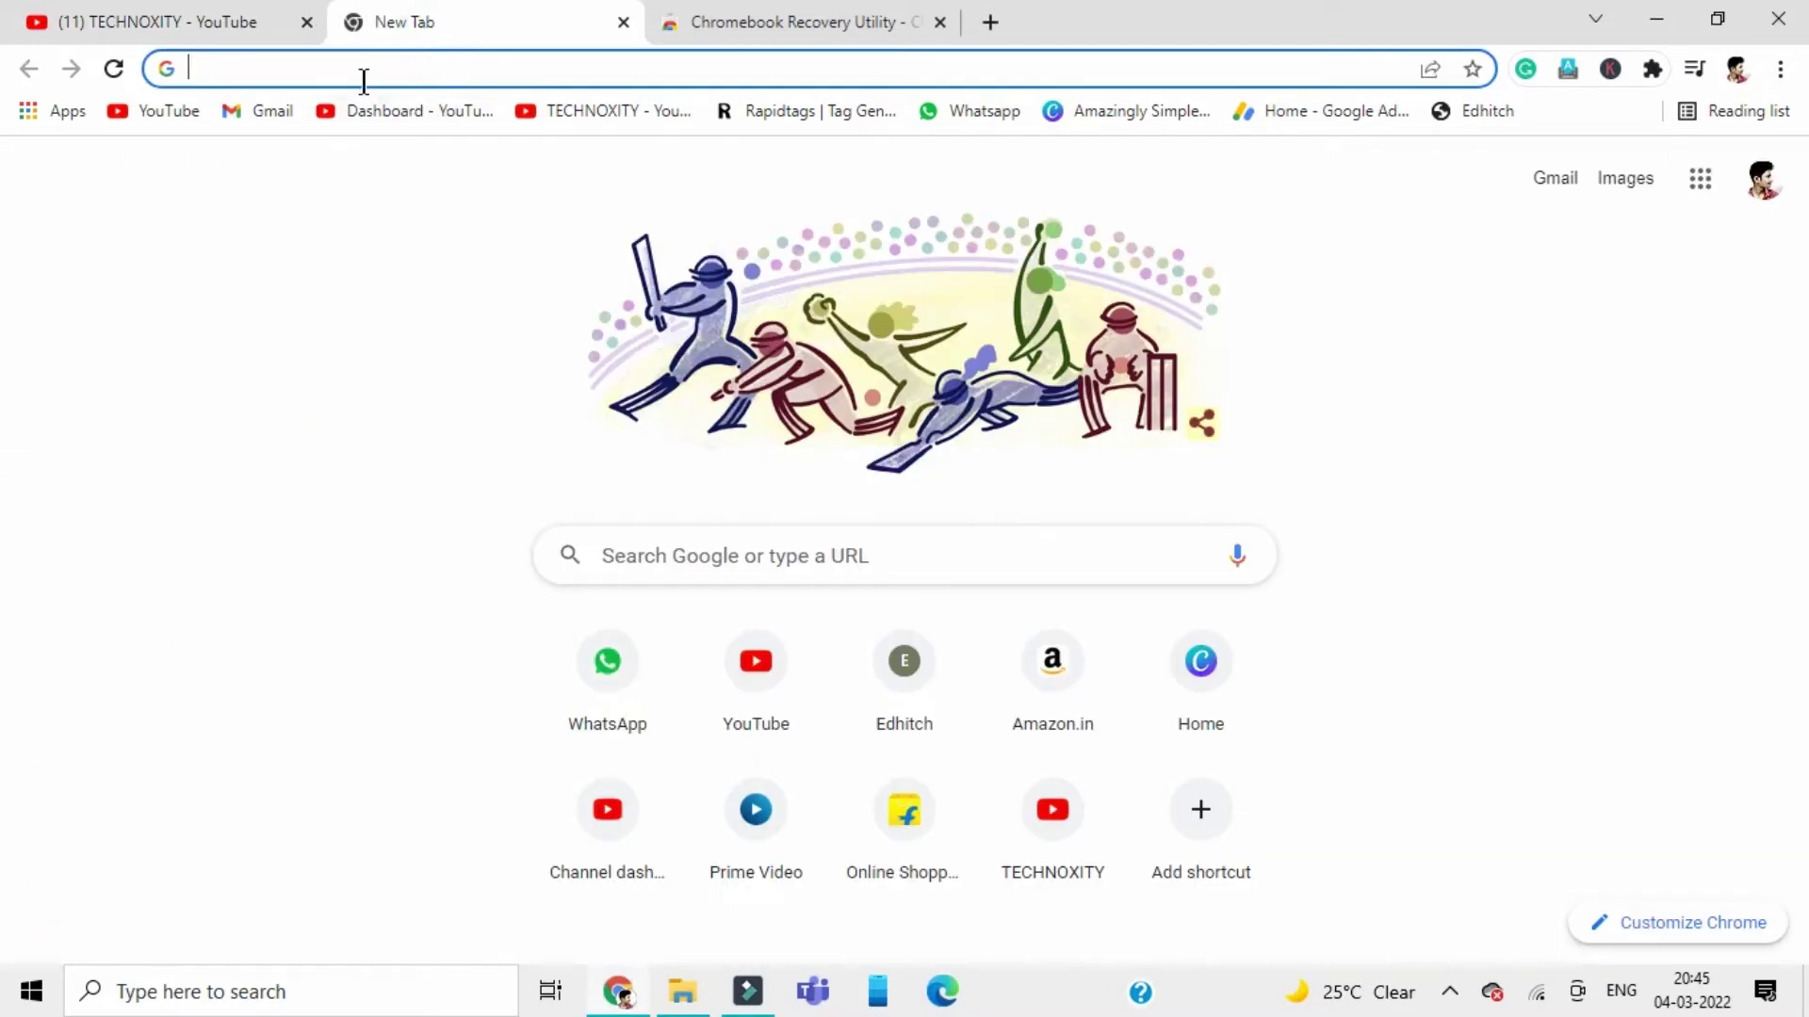
left_click(364, 69)
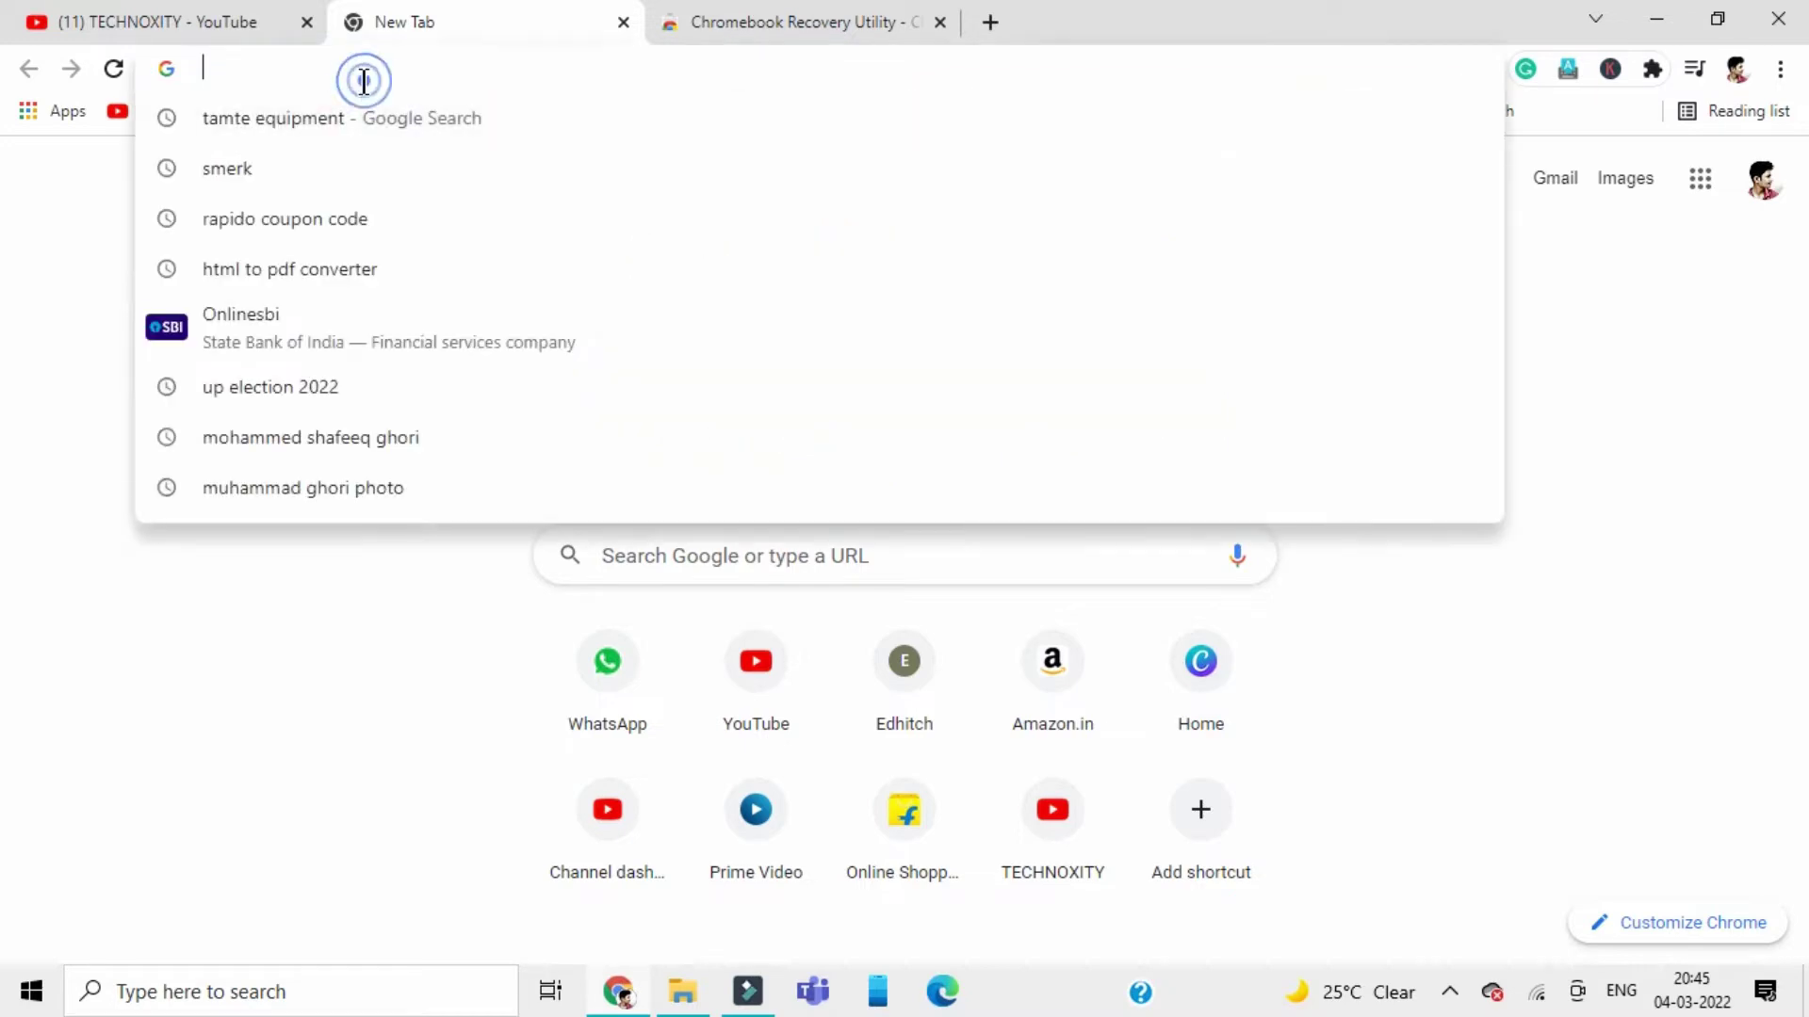
left_click(7, 335)
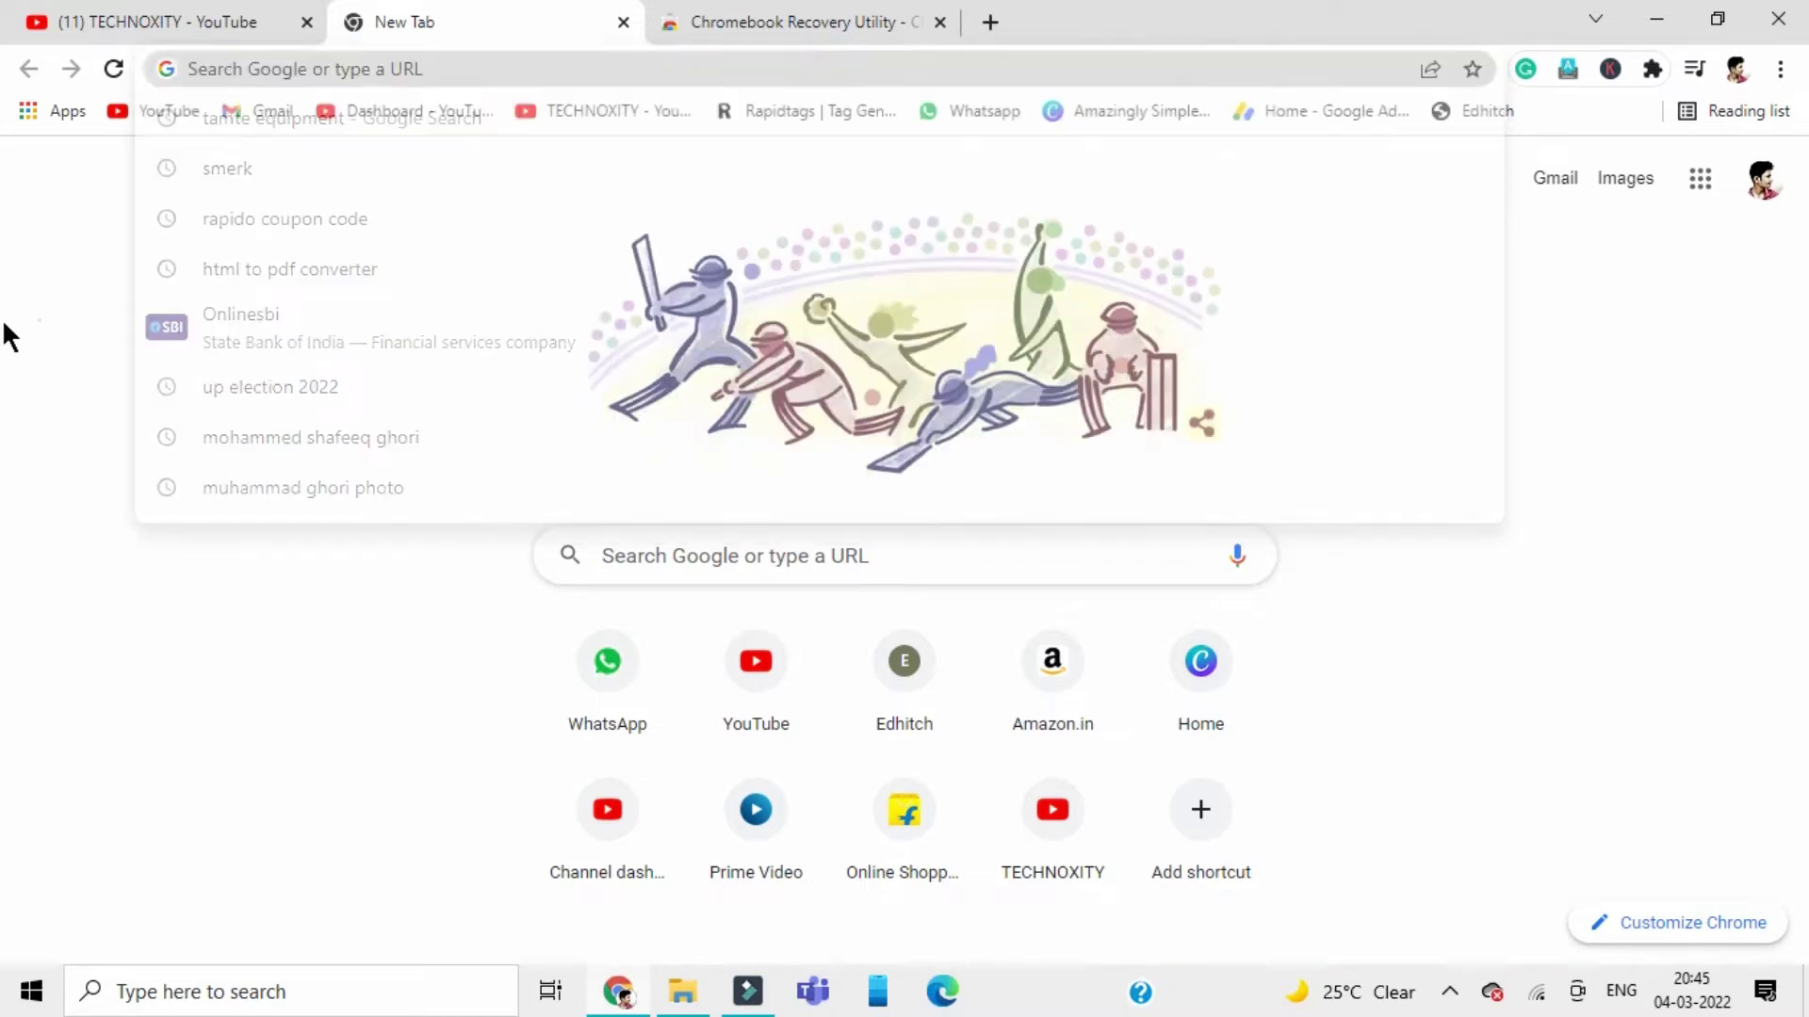
left_click(259, 69)
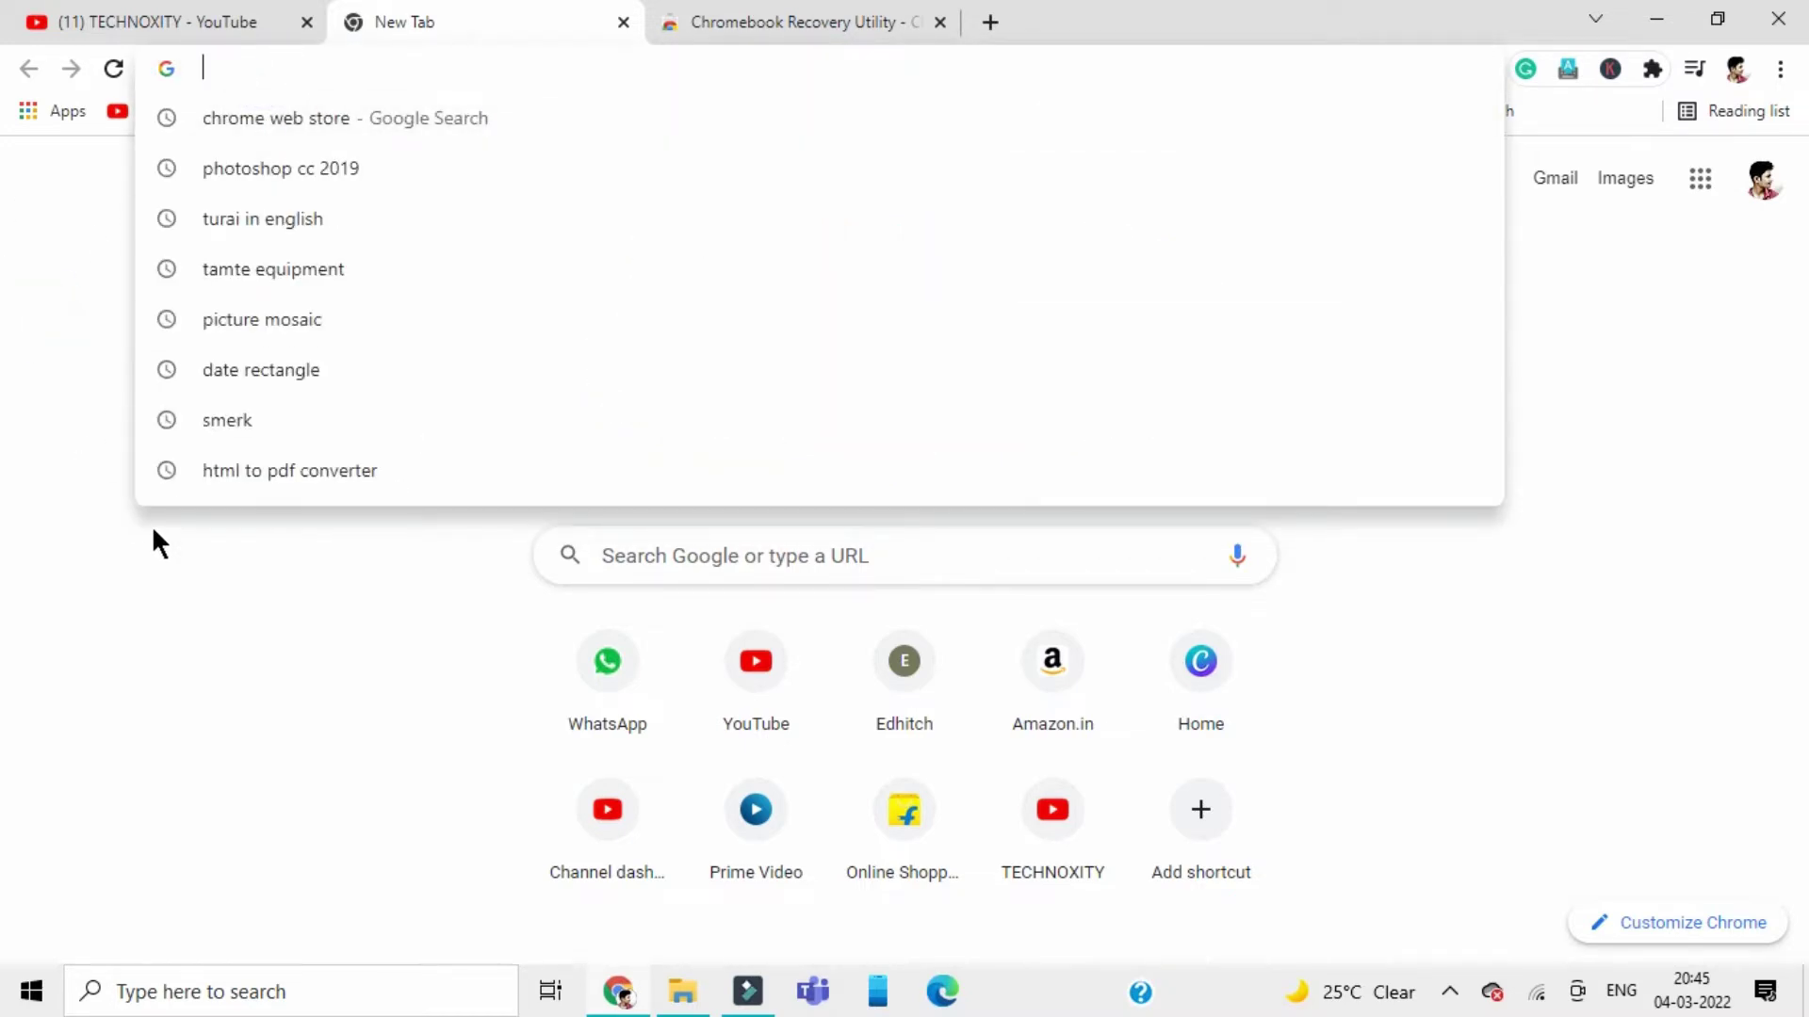
type("chrome")
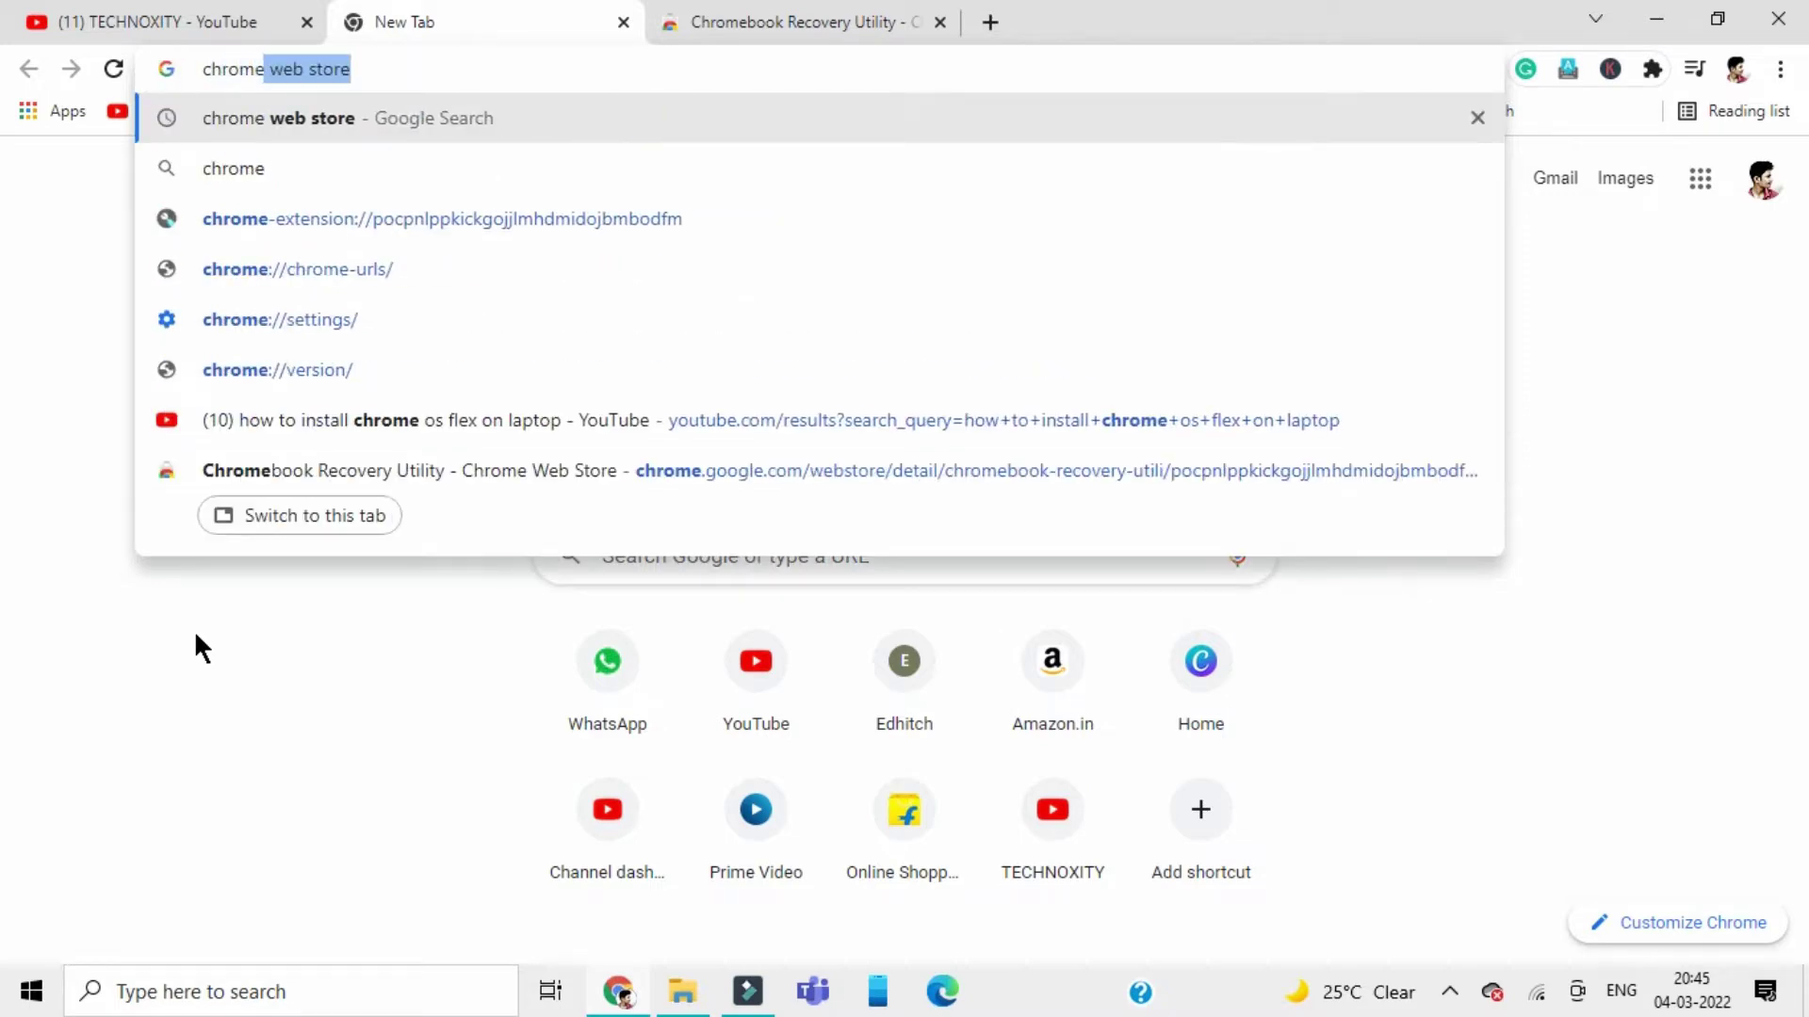
key("Return")
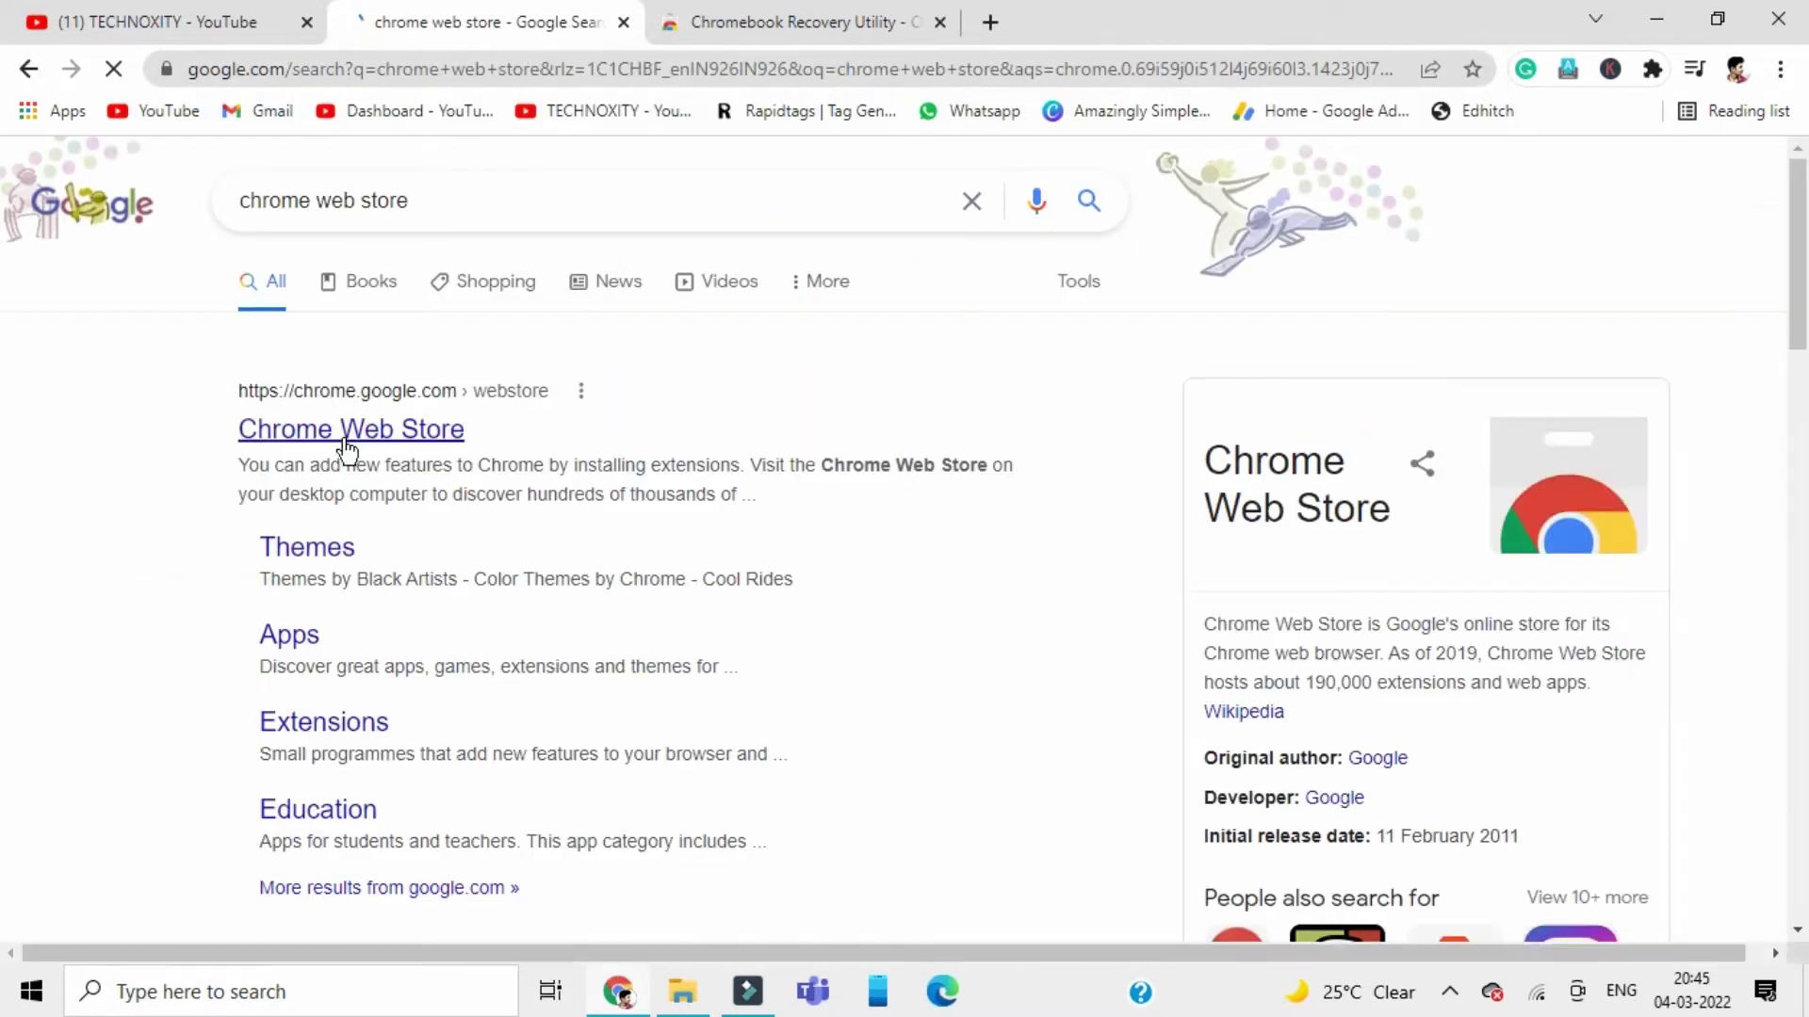
Search the Chrome Web Store for 'chrome recovery utility', then close the results tab to reveal the utility's listing
left_click(343, 432)
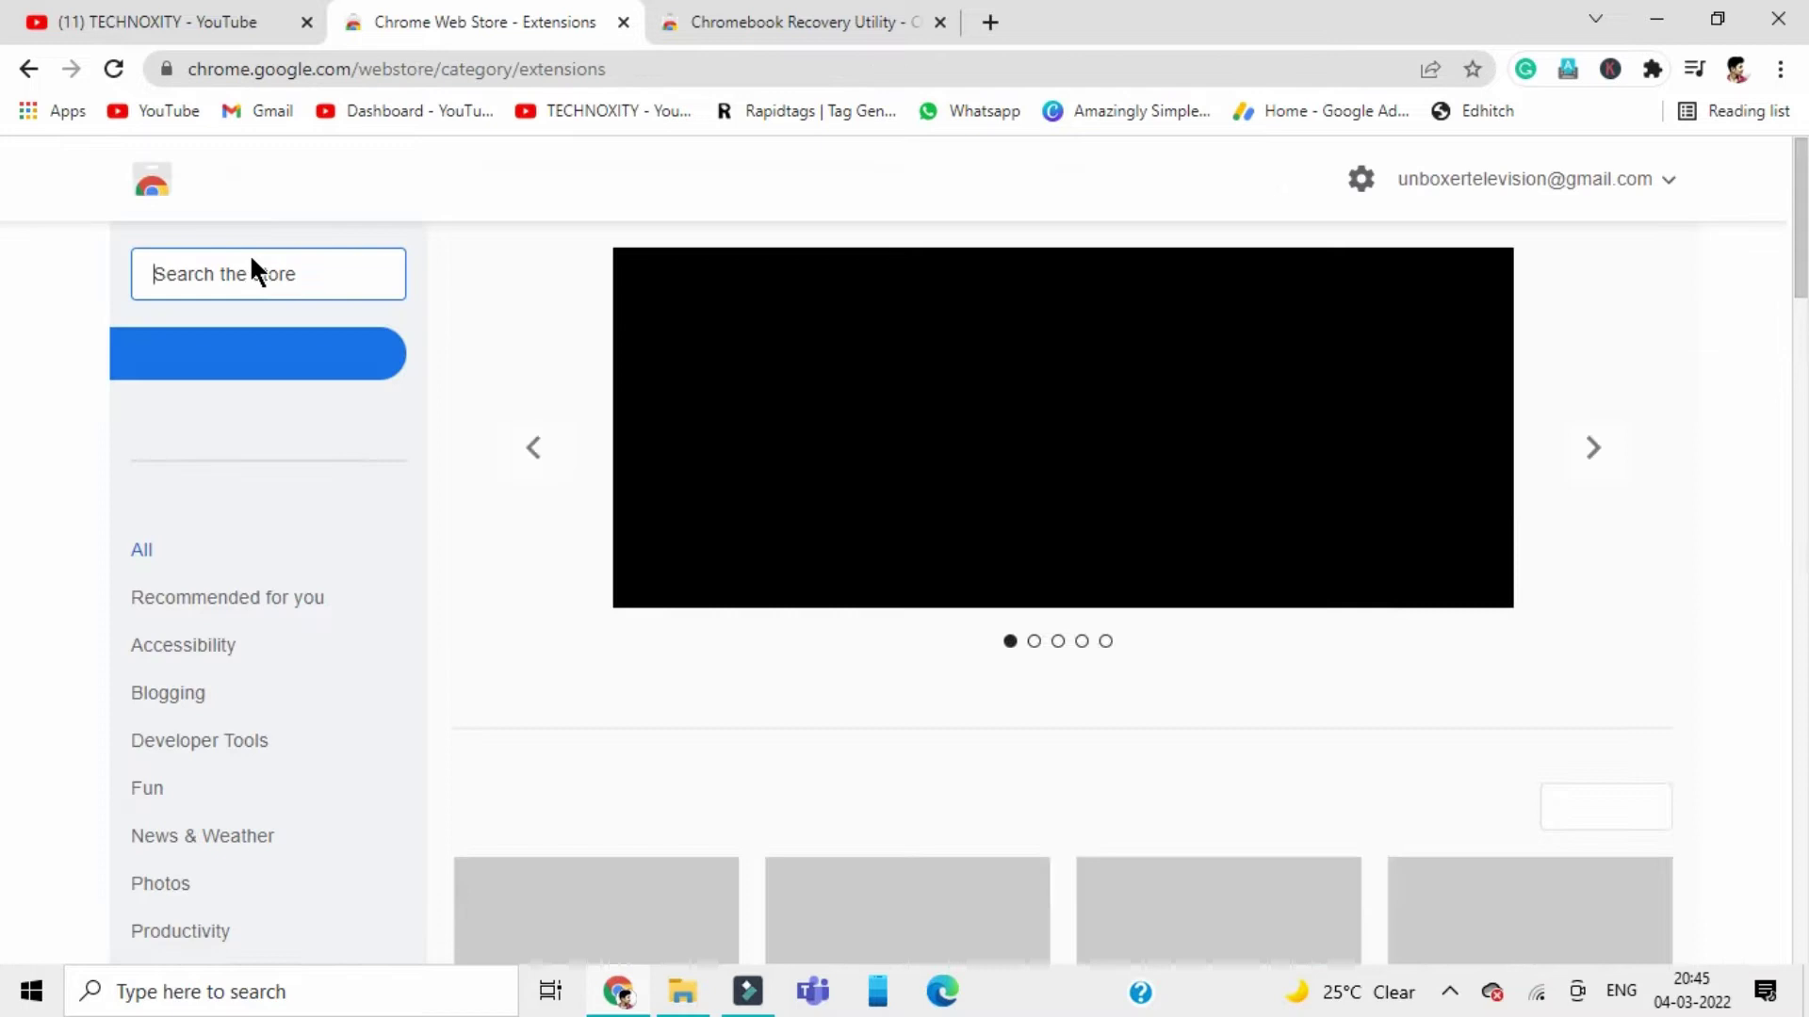
left_click(253, 258)
left_click(279, 285)
type("chrome rev")
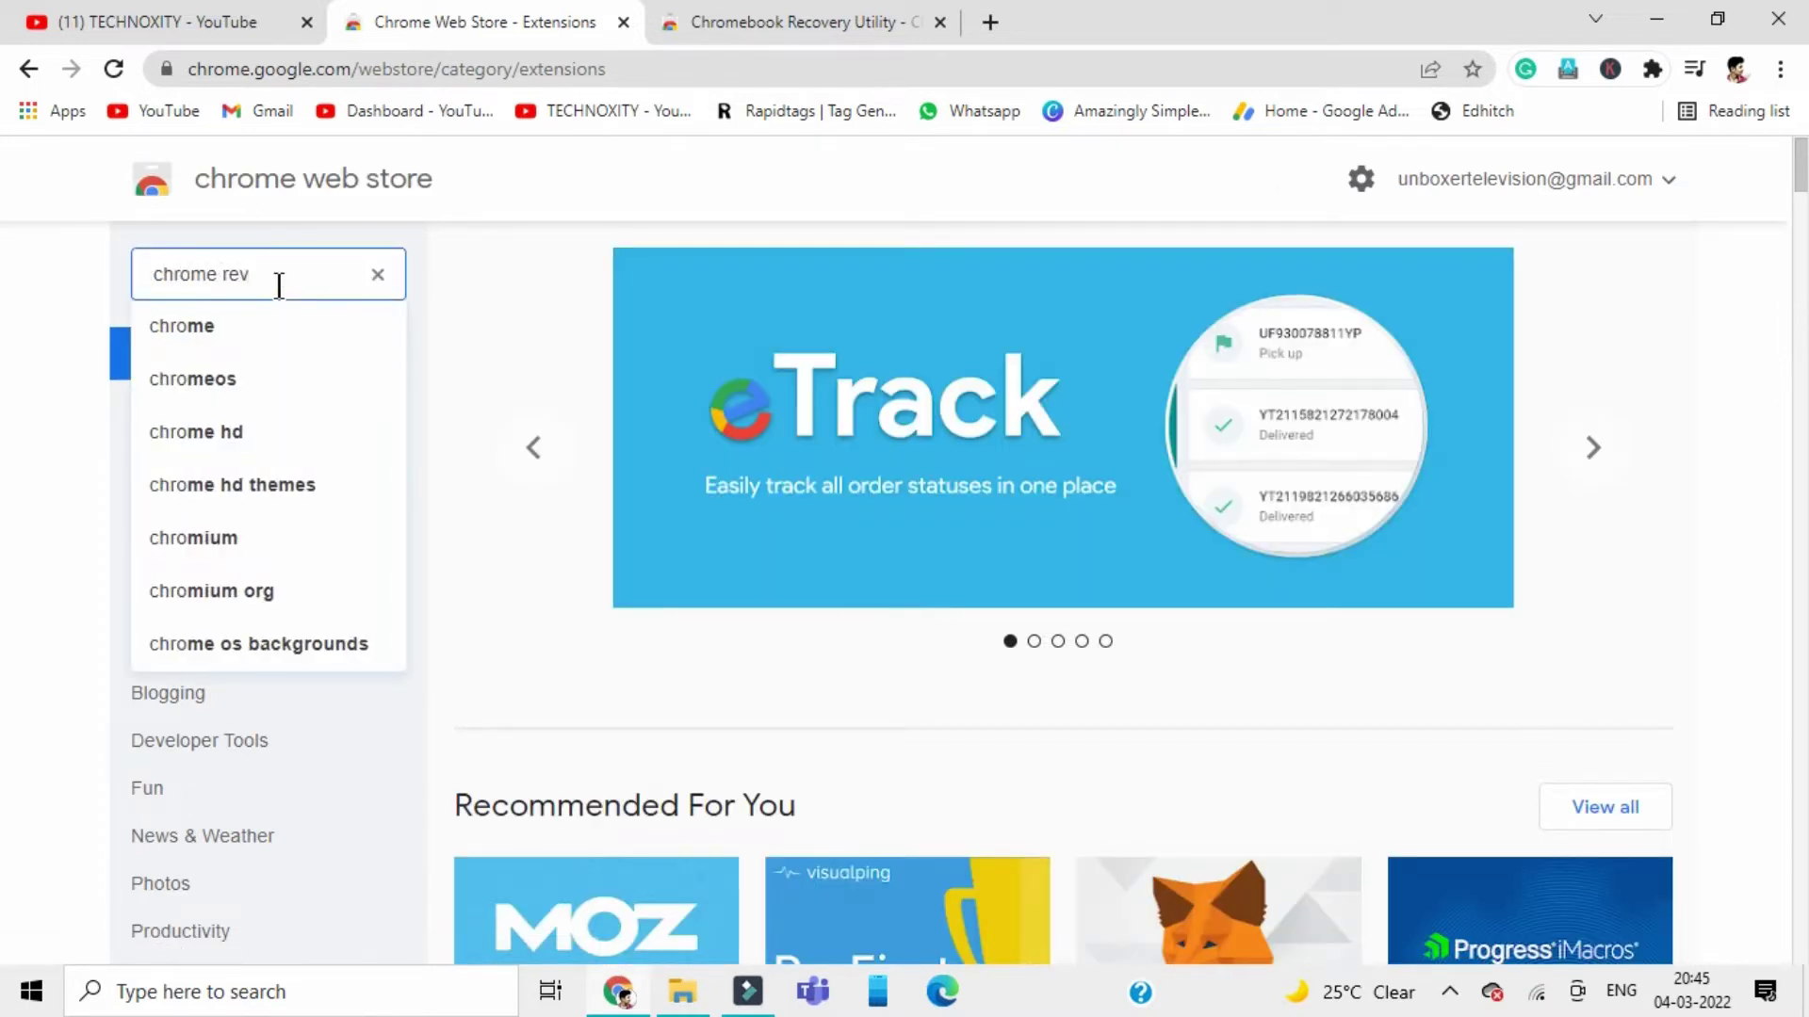
key("BackSpace")
type("cover")
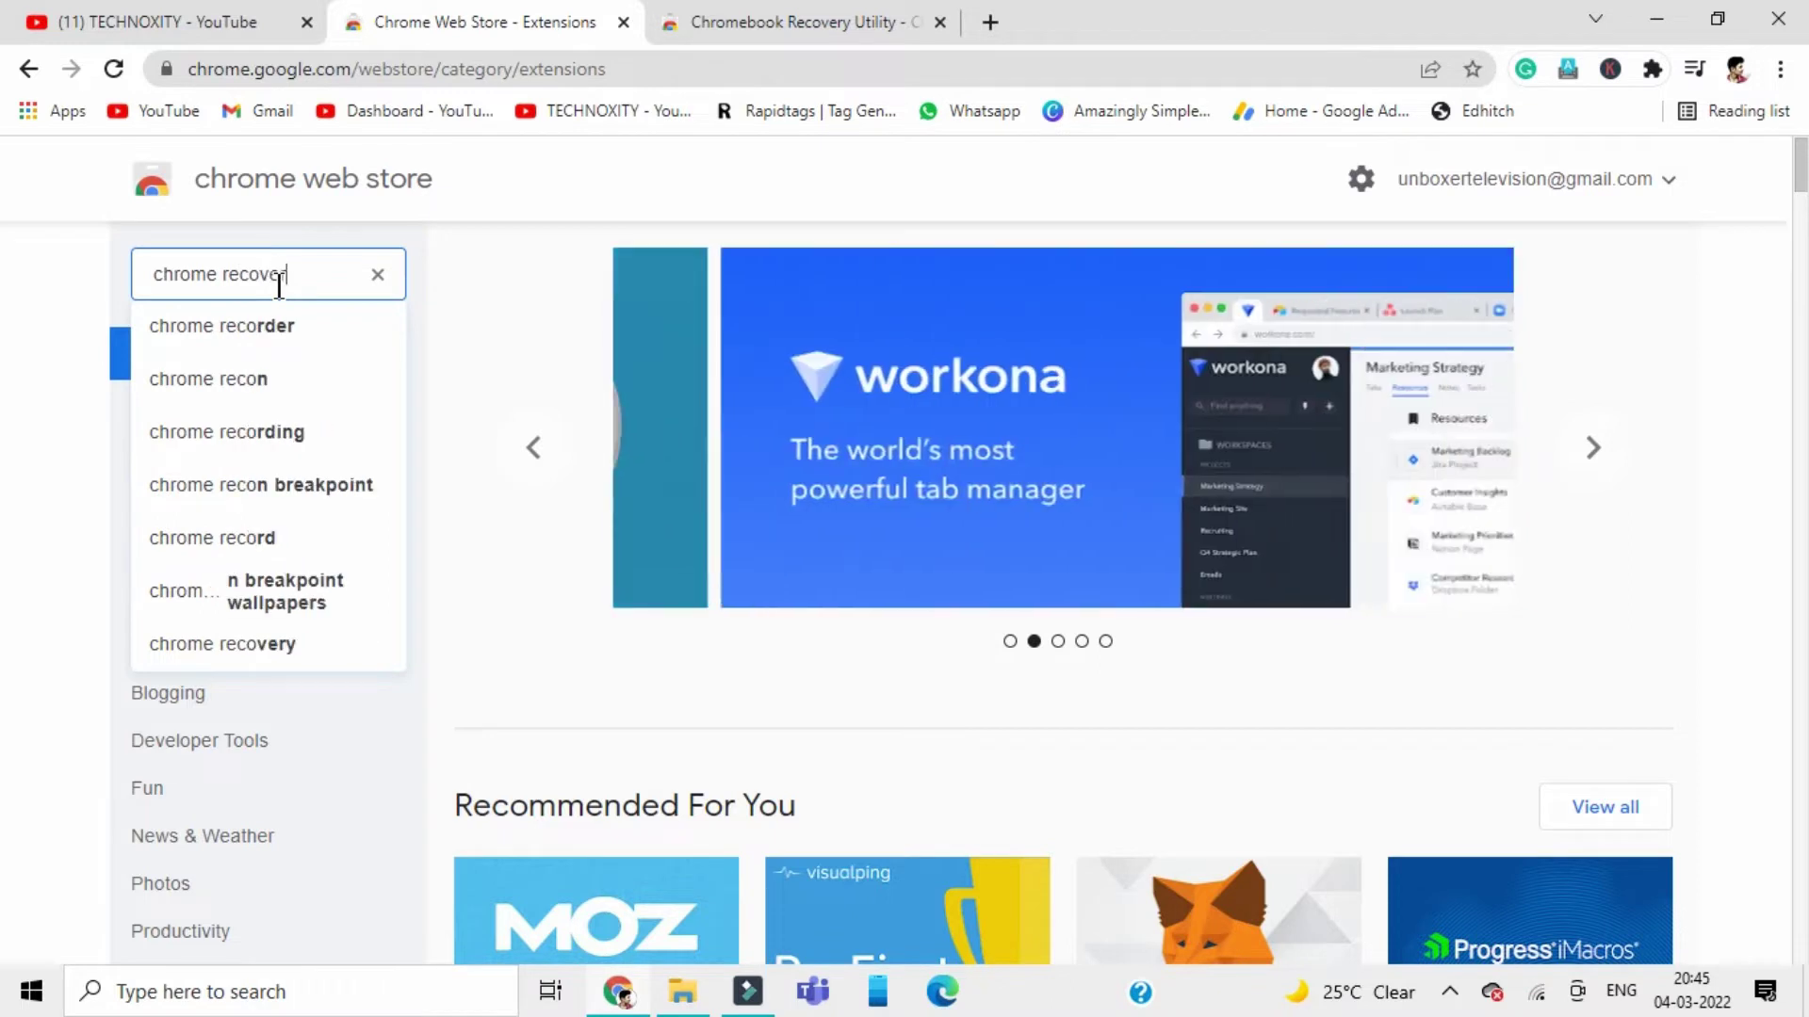
type("y")
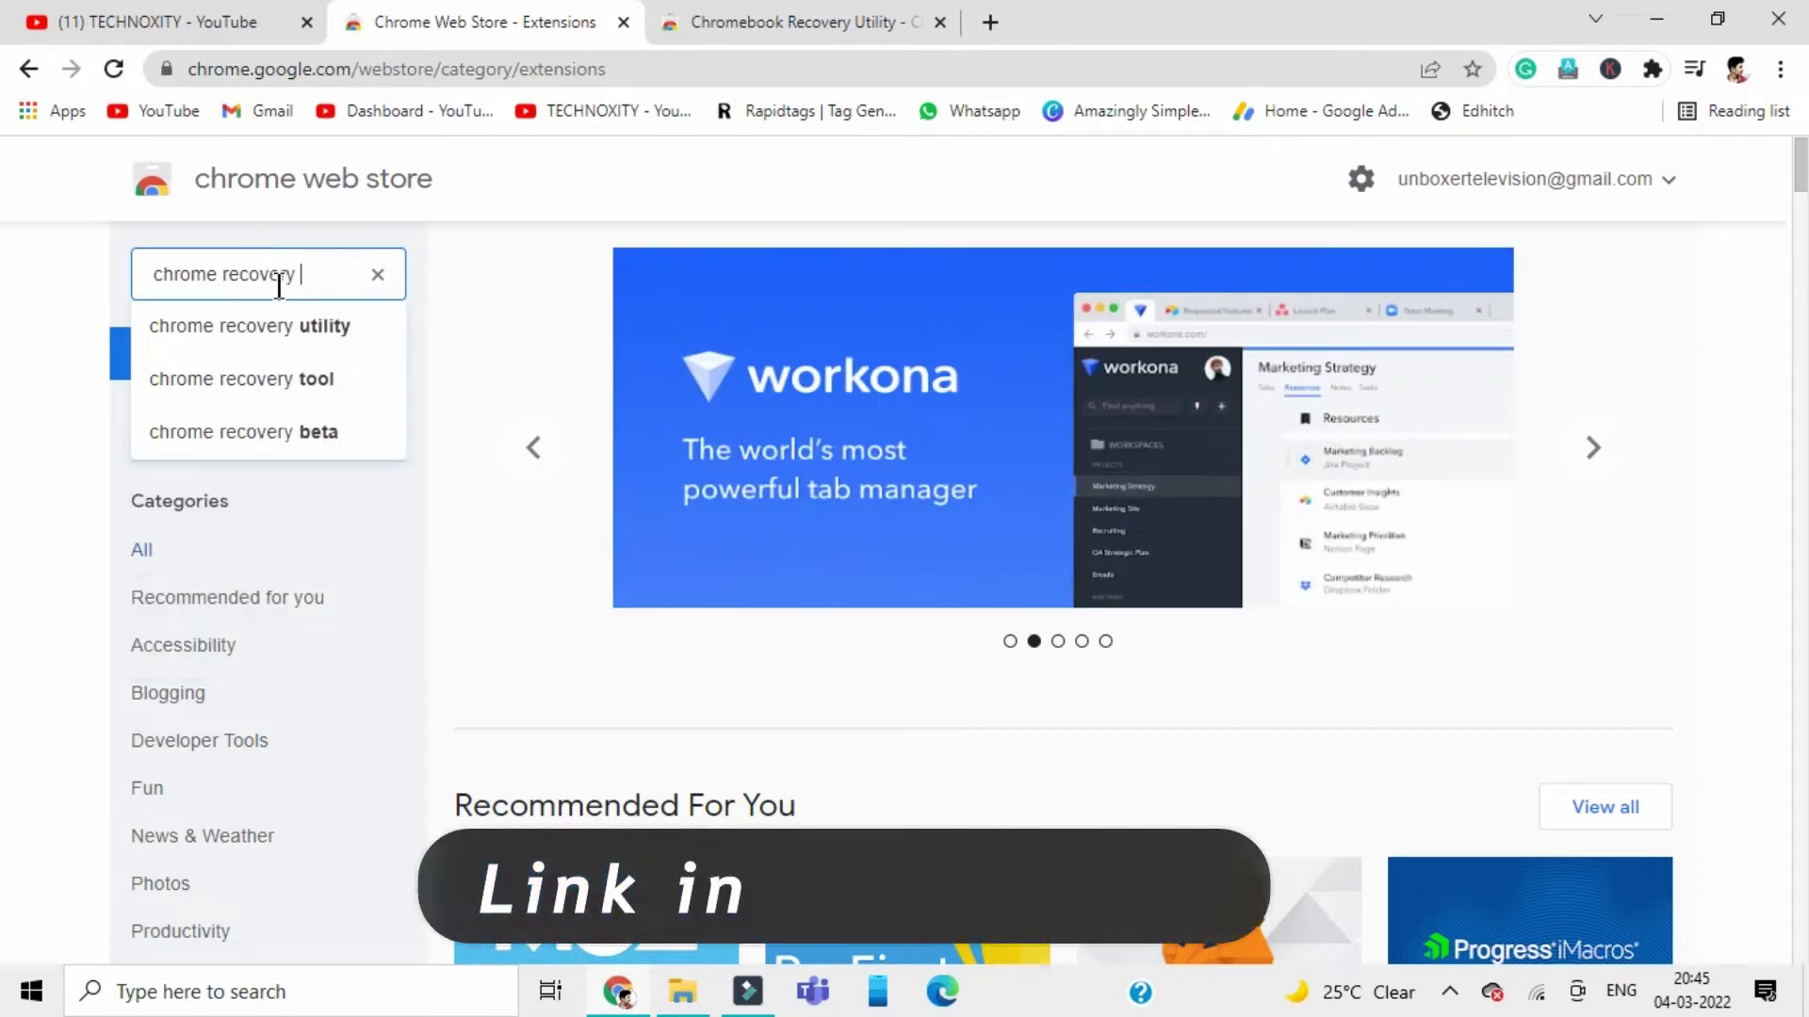
key("BackSpace")
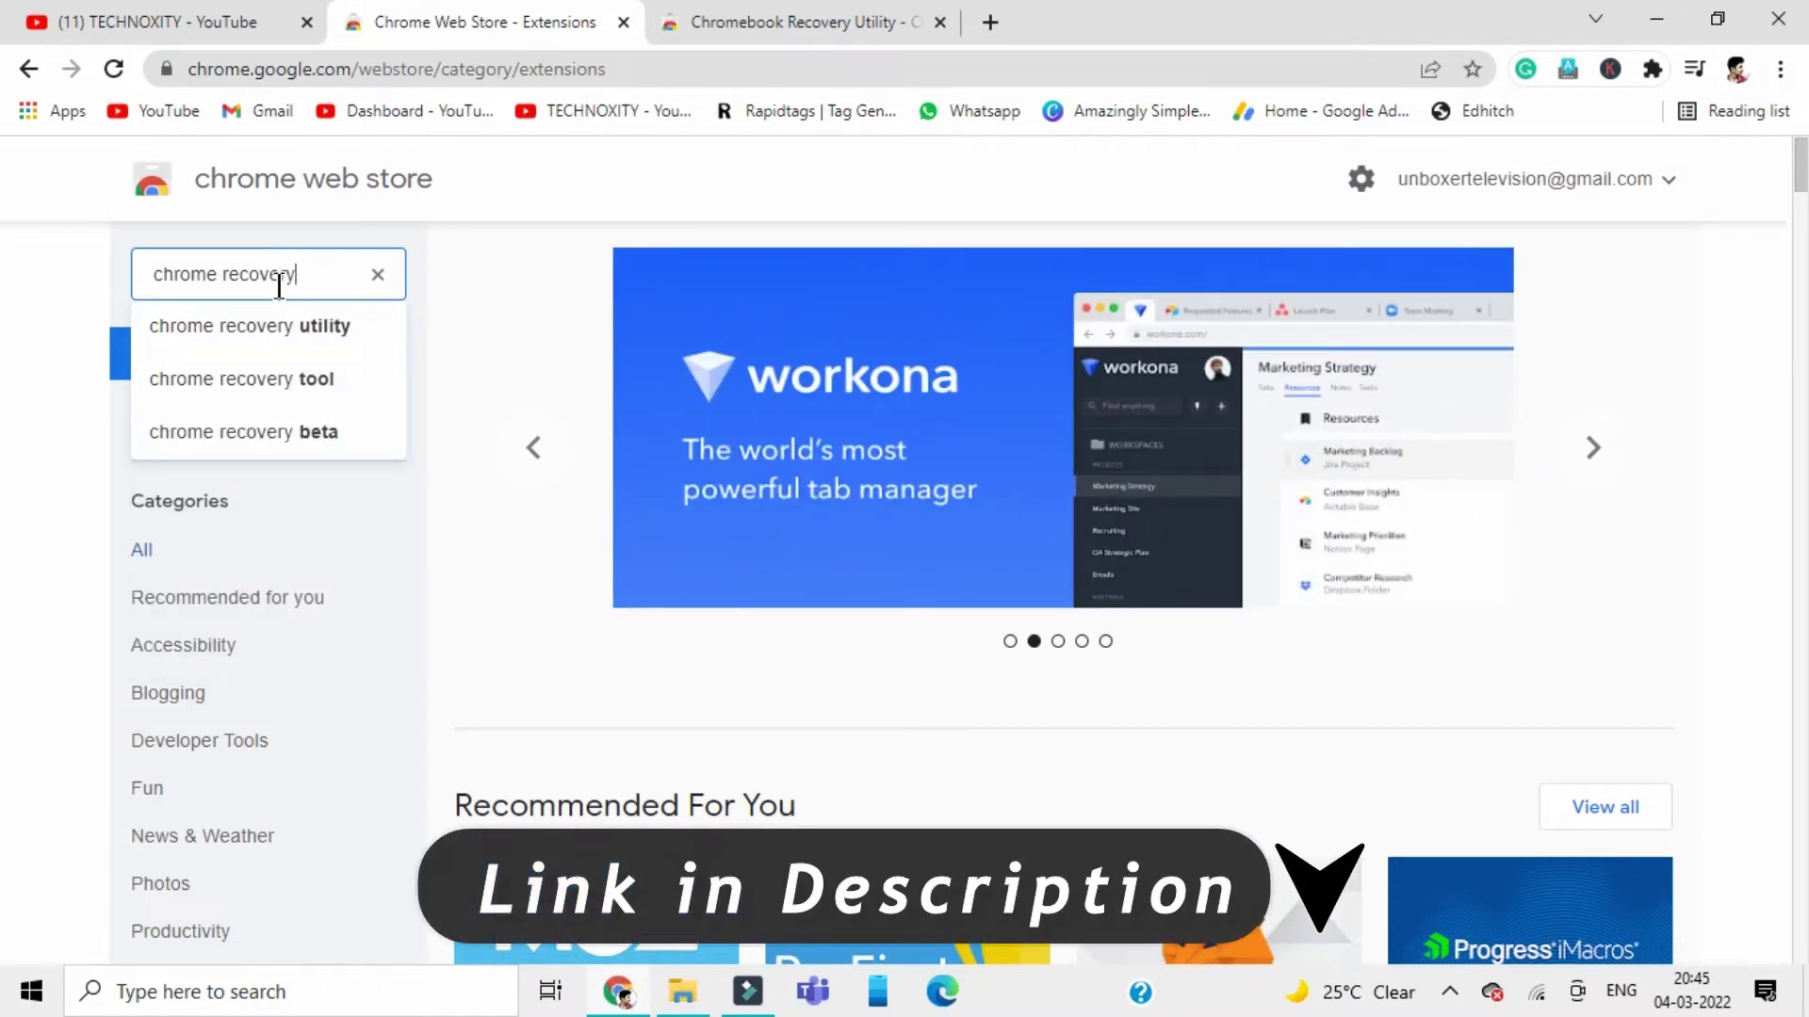
key("Down")
key("Return")
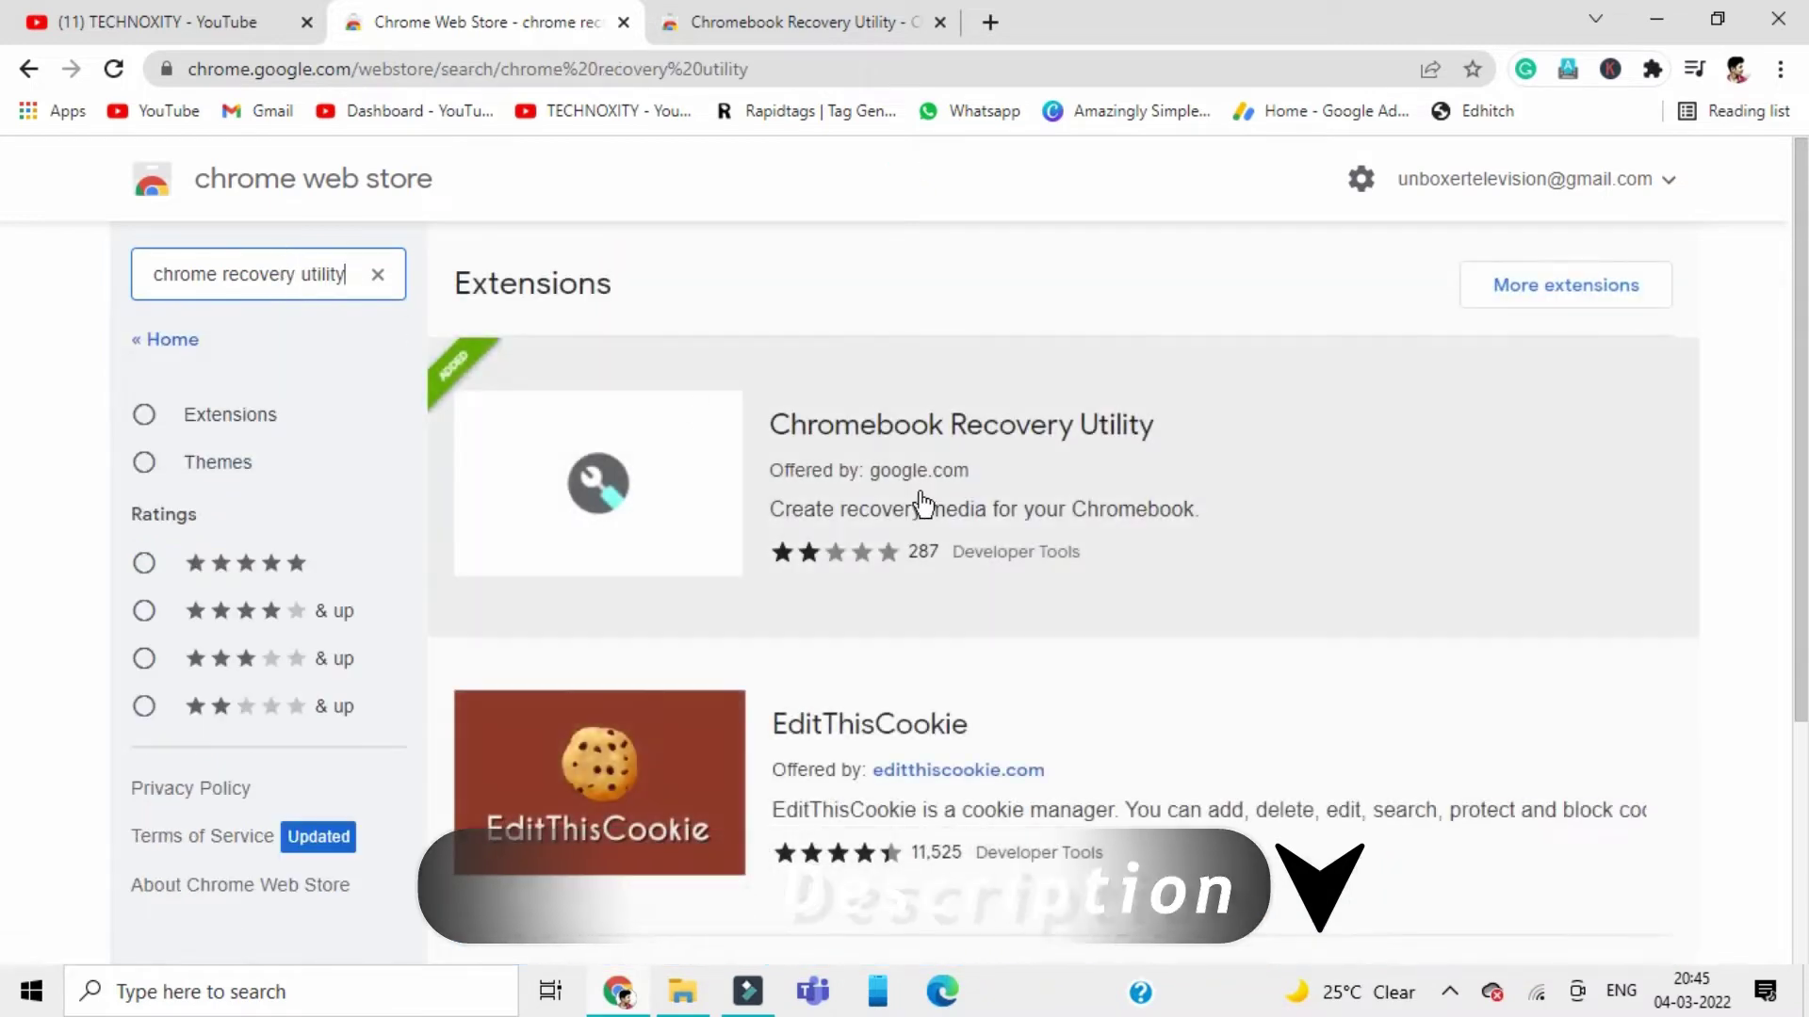
left_click(623, 22)
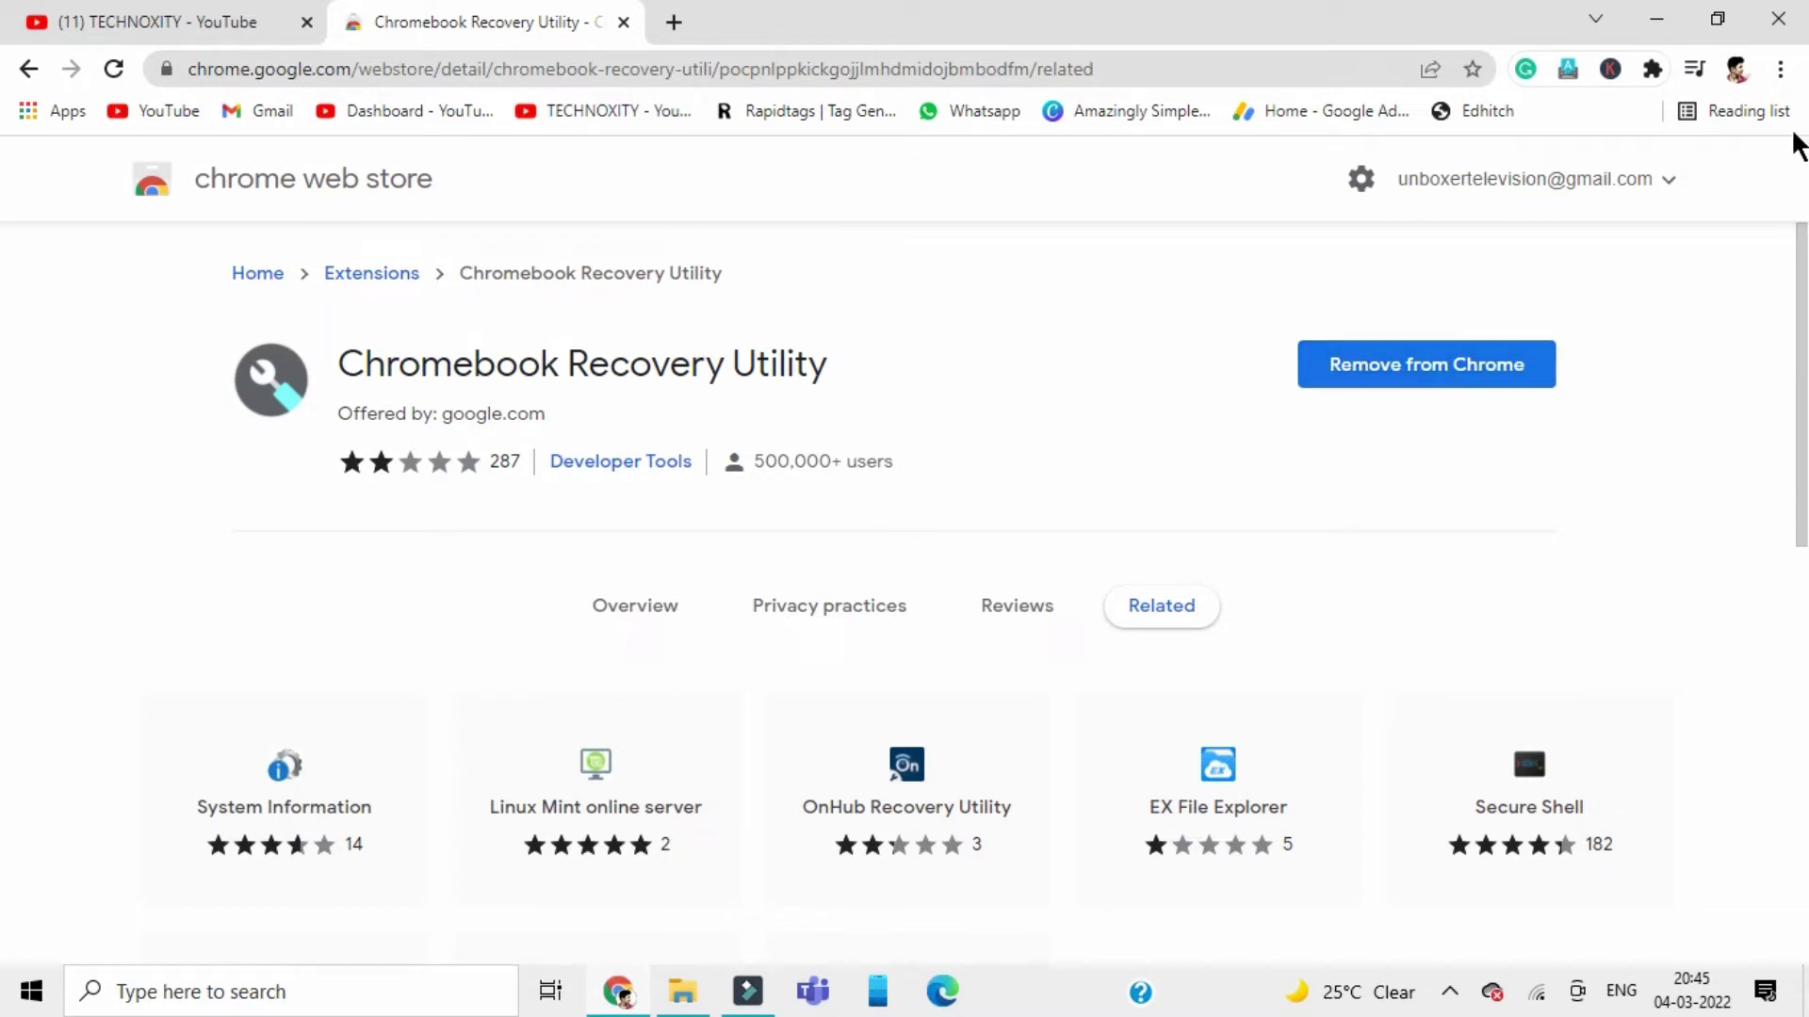
Launch Chromebook Recovery Utility from the Extensions menu, maximize its window, and click Get started
left_click(1653, 68)
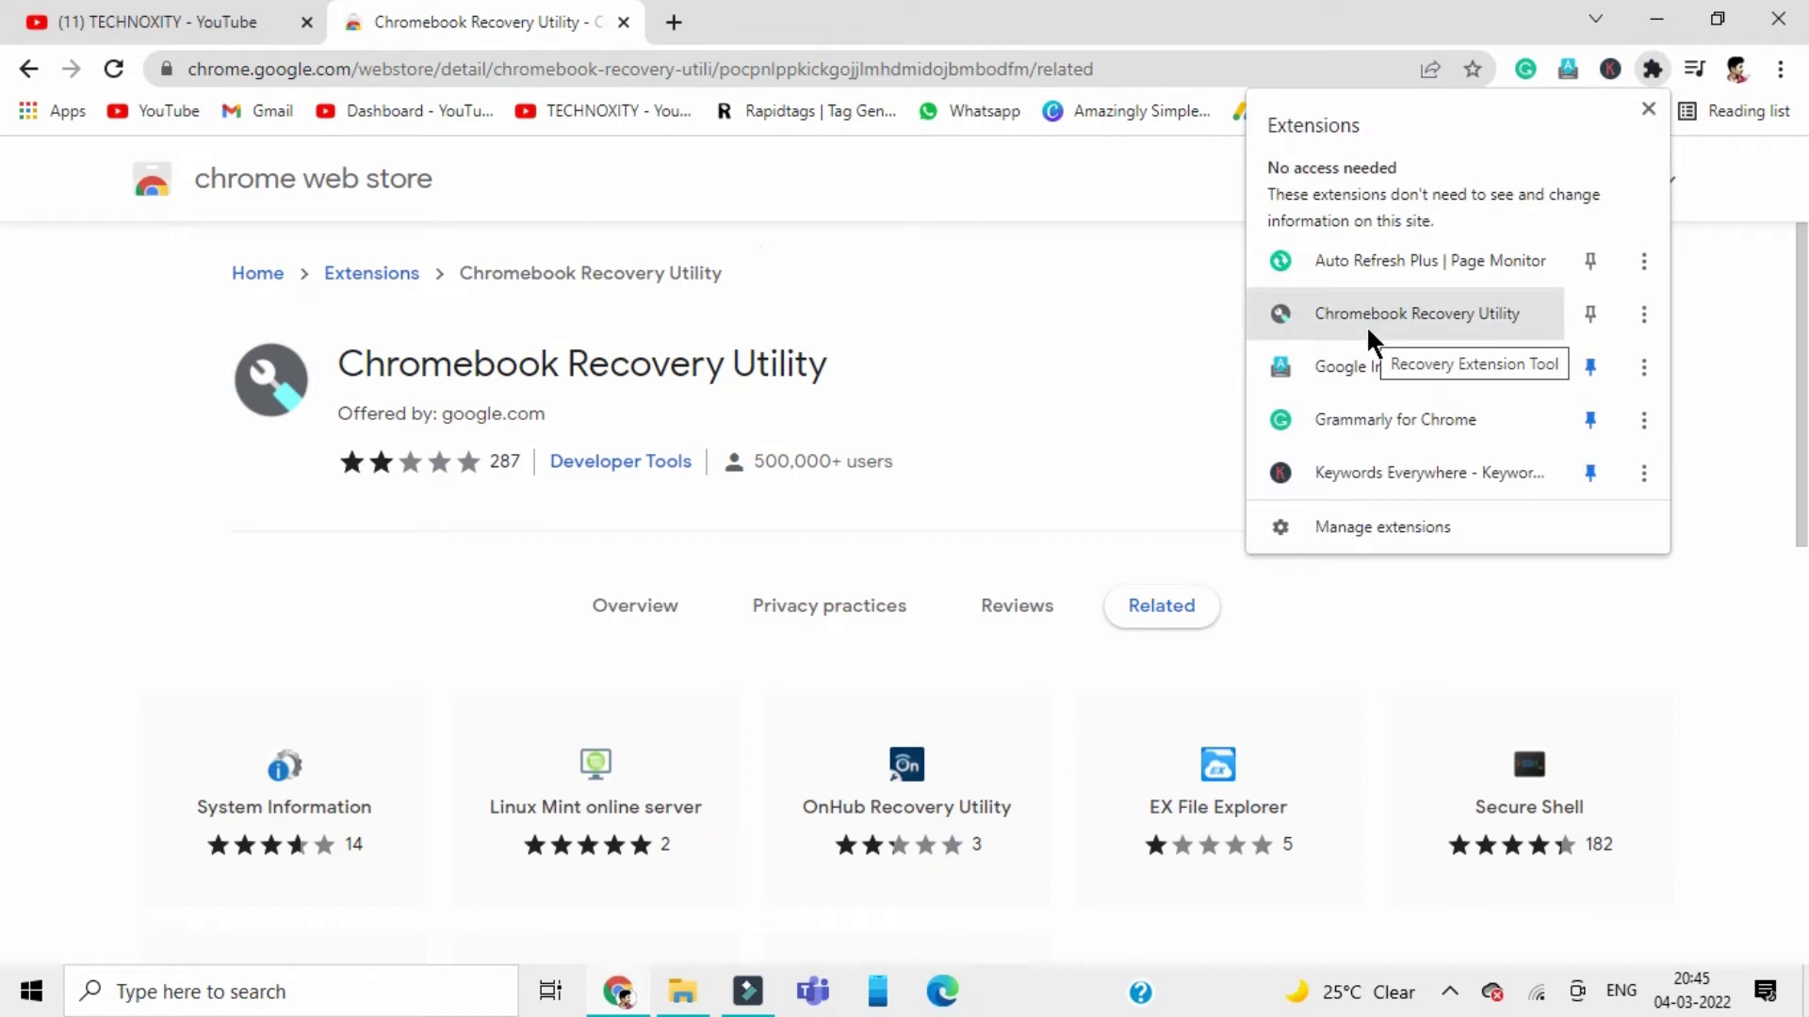
left_click(1366, 325)
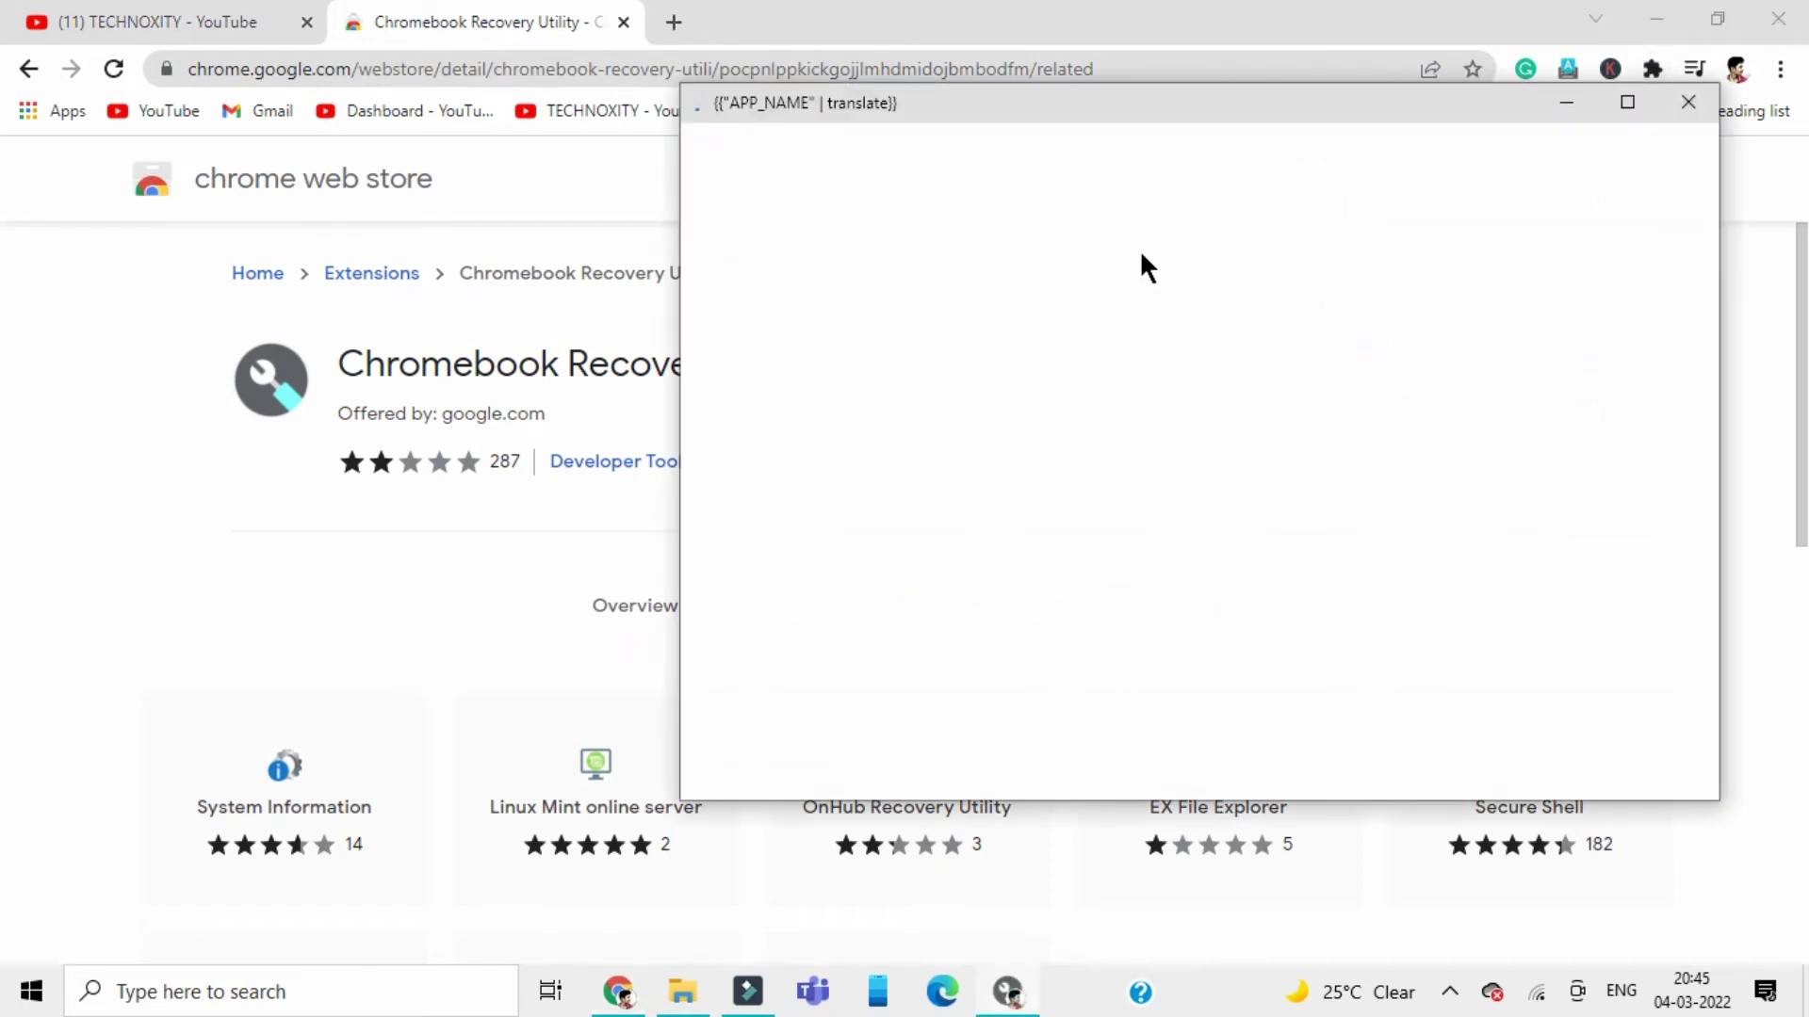
left_click_drag(1210, 111, 819, 124)
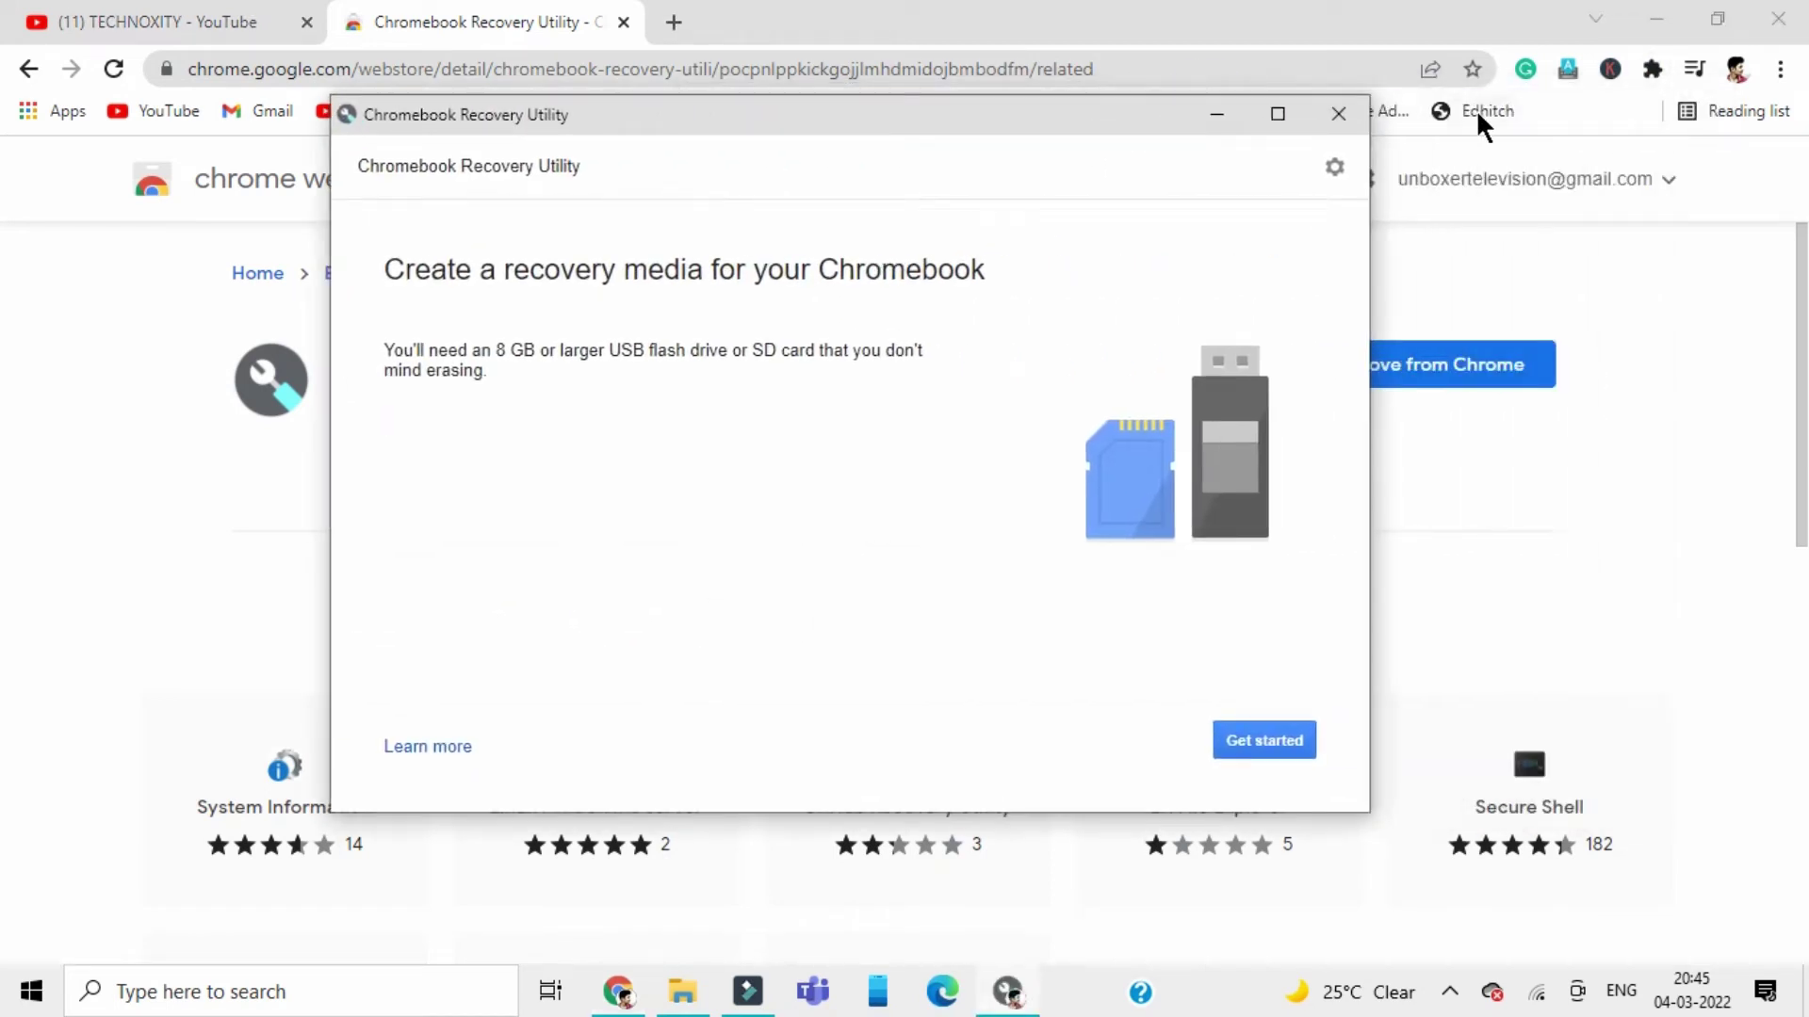
left_click(1287, 113)
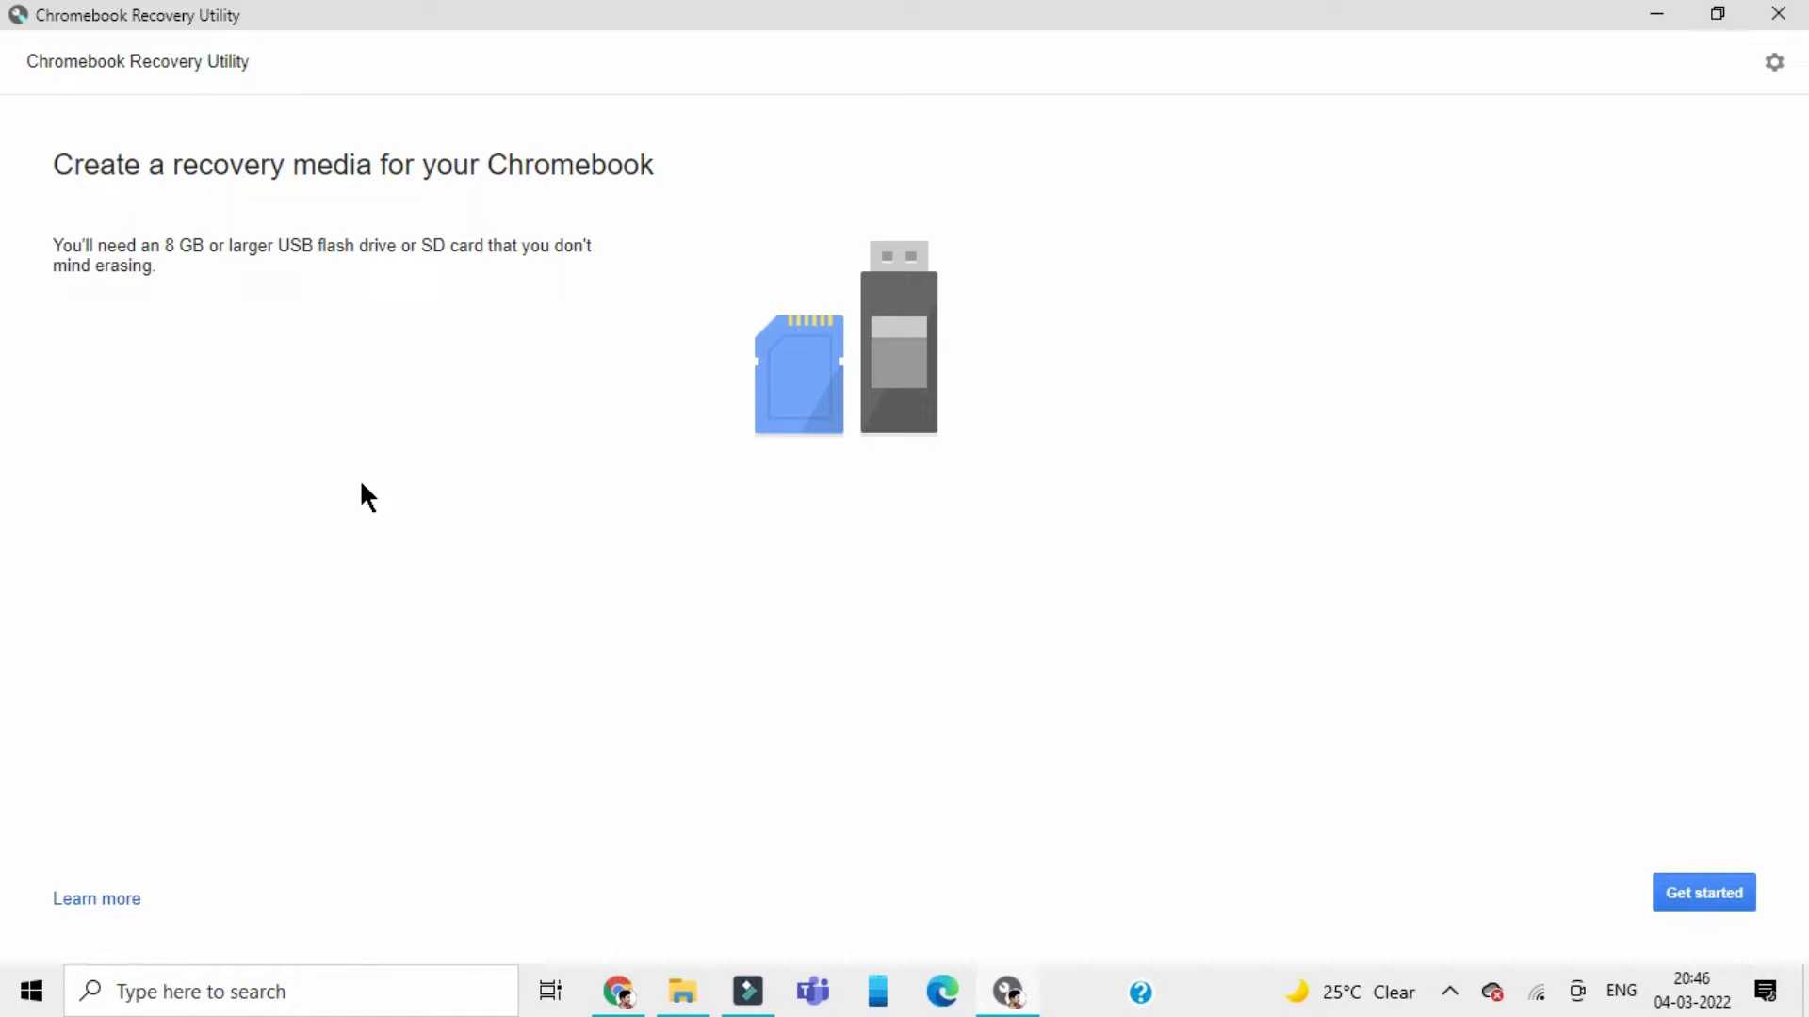
left_click(1727, 894)
Pick manufacturer Google Chrome OS Flex and product Chrome OS Flex (Developer-Unstable) from the lists, then continue
left_click(224, 364)
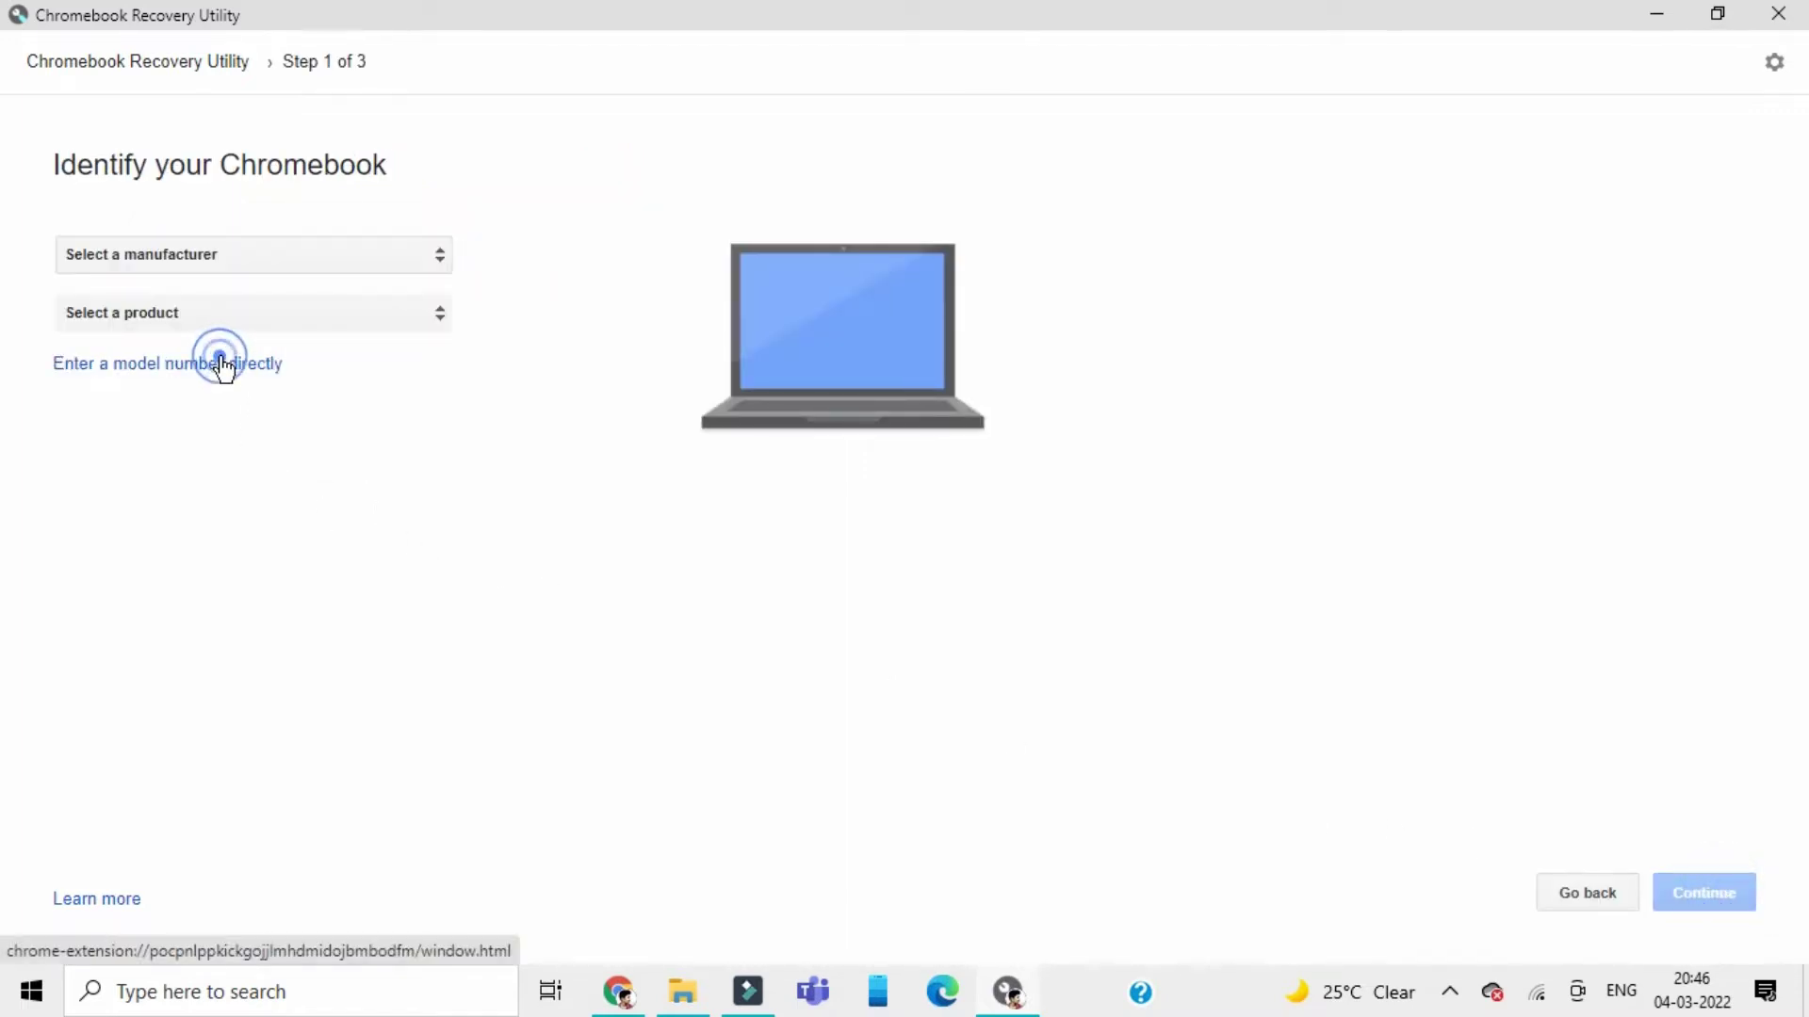
left_click(211, 258)
scroll(245, 411, "down", 5)
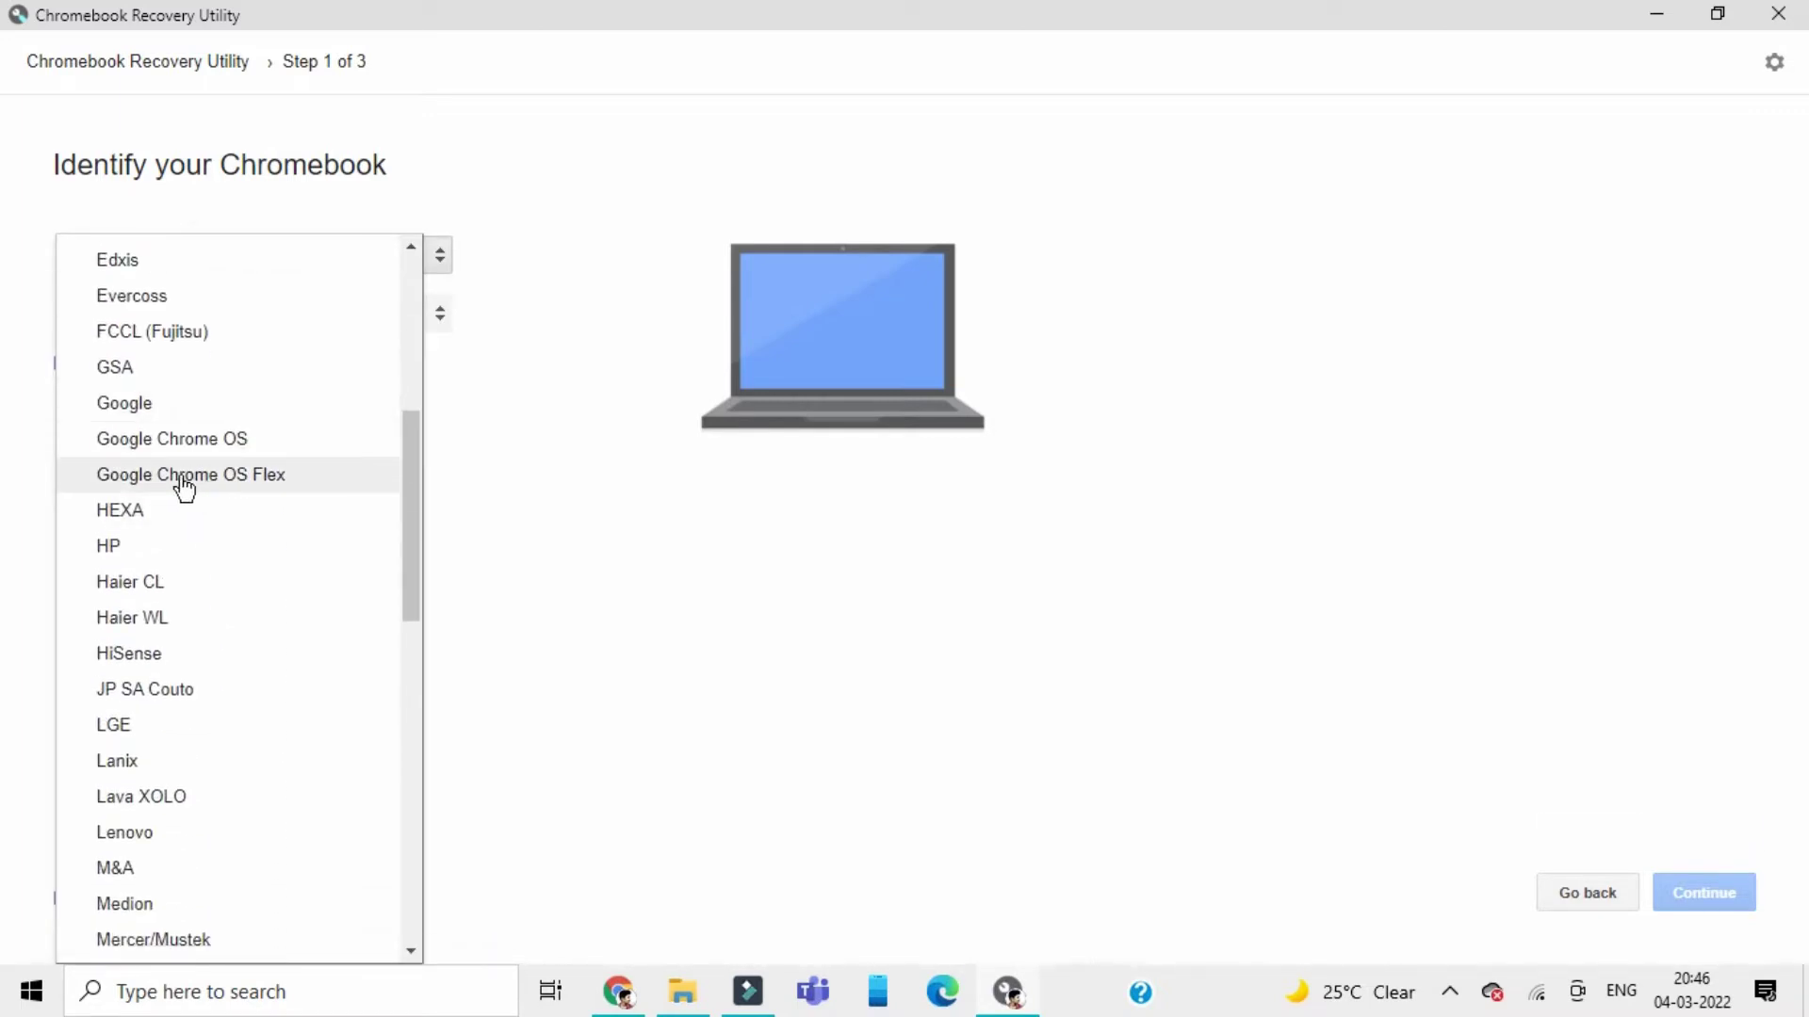
left_click(274, 479)
left_click(237, 316)
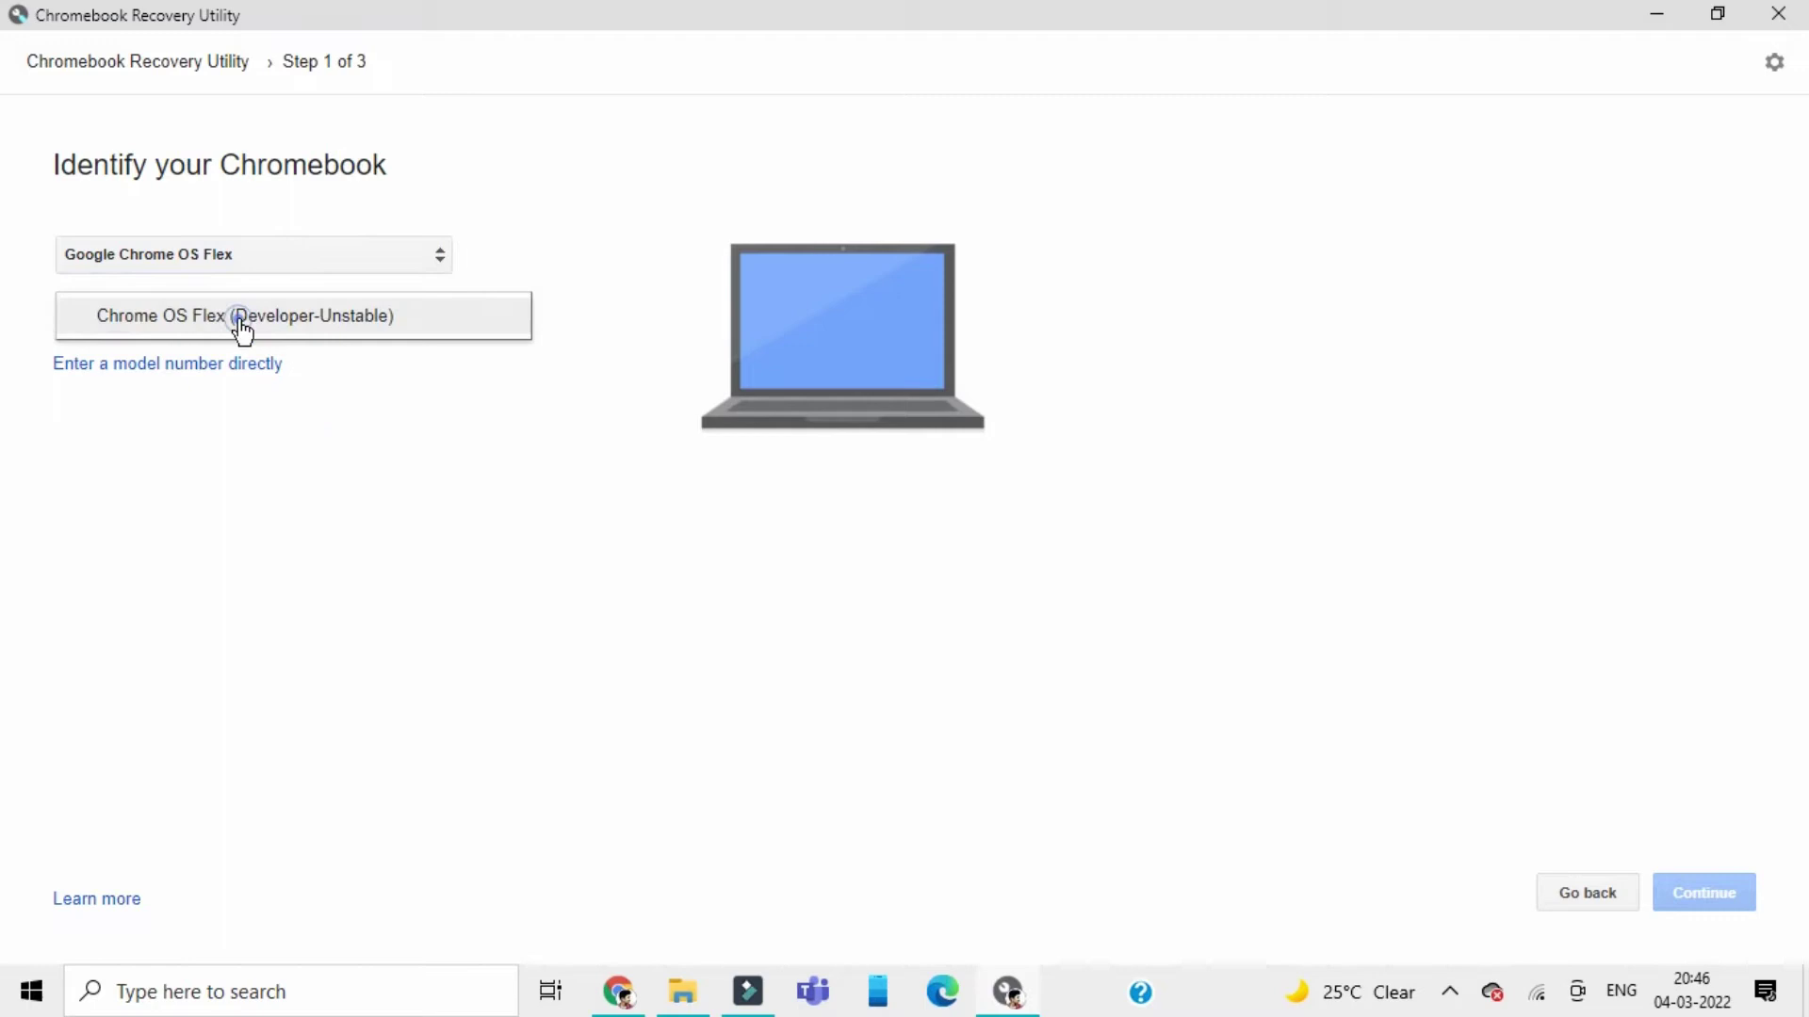
left_click(237, 316)
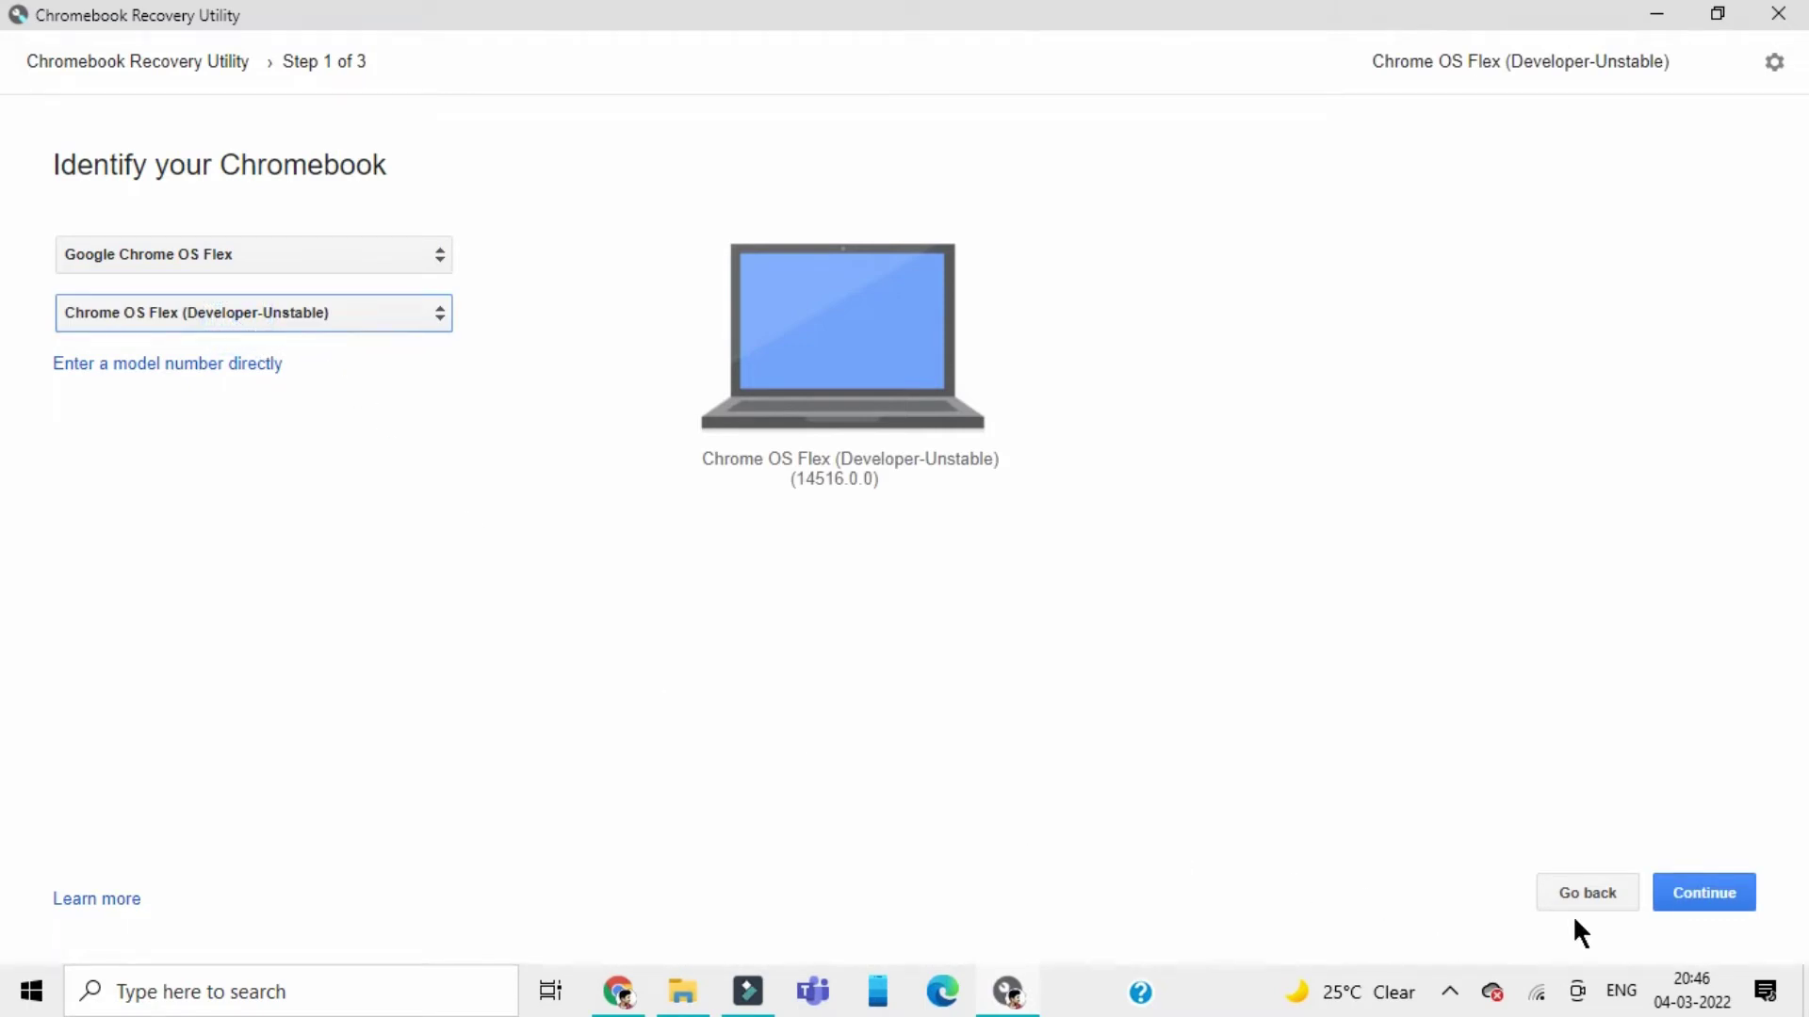
left_click(1690, 906)
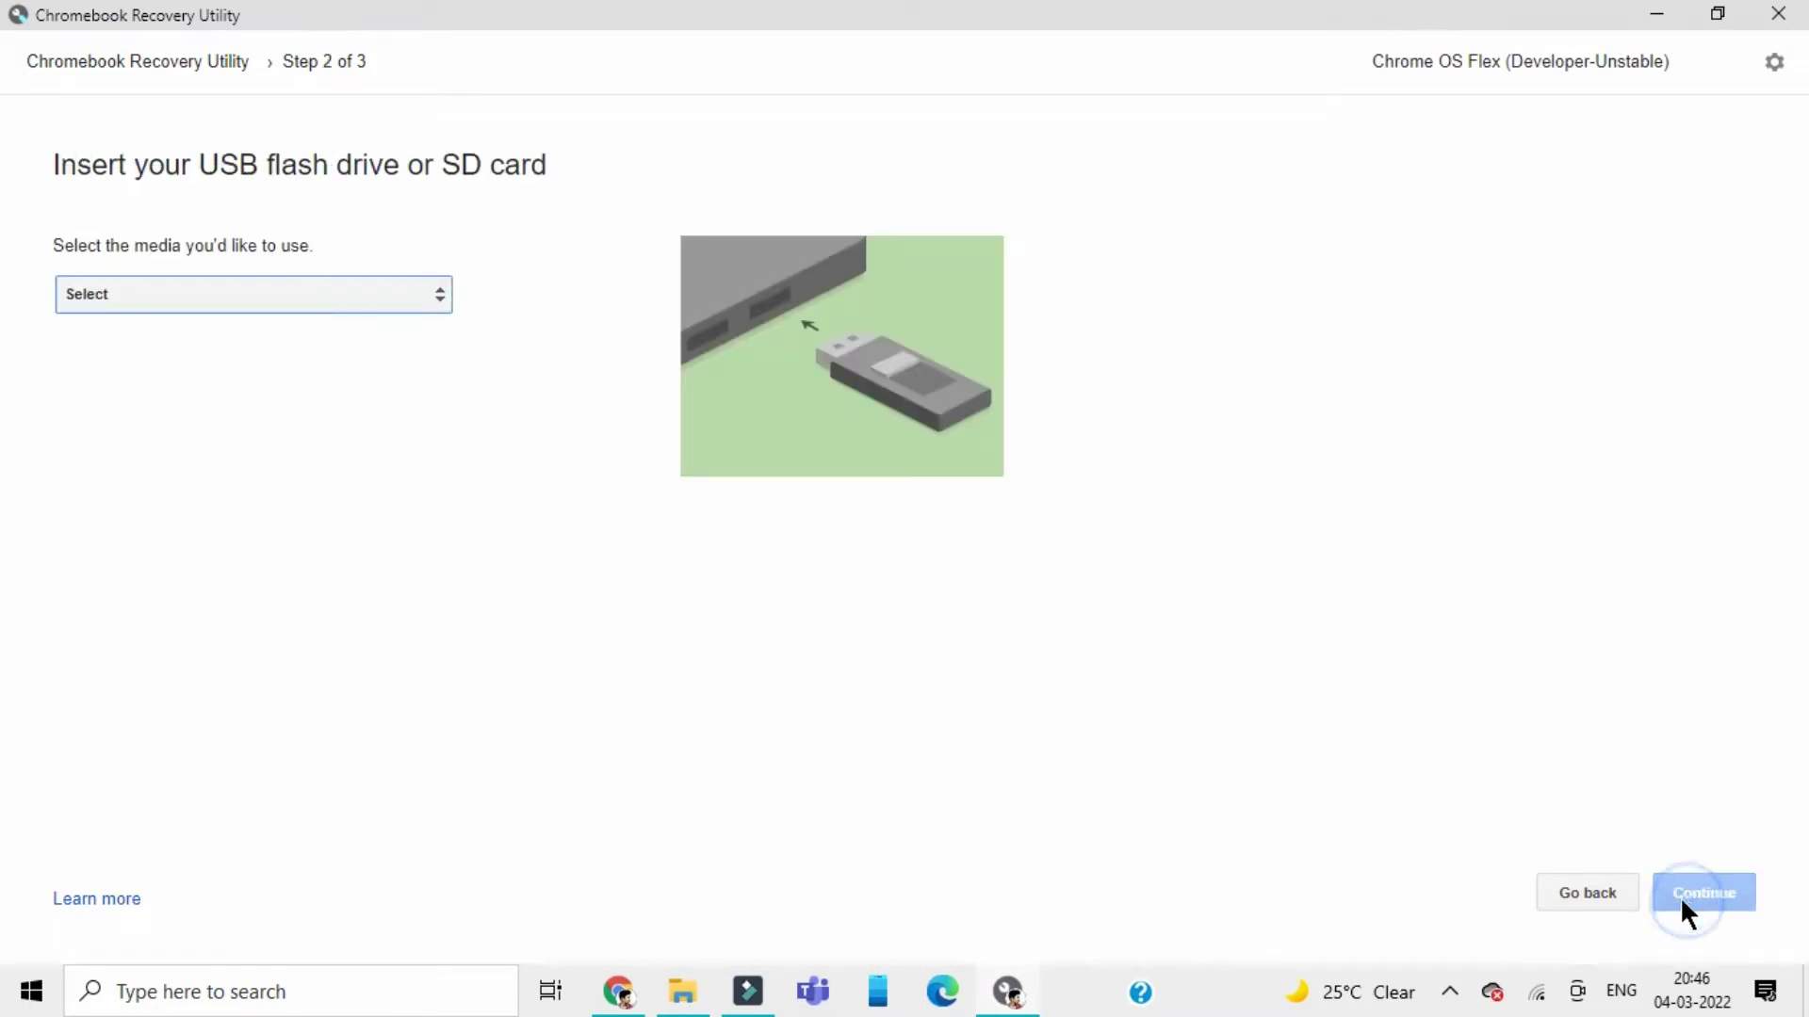
Select the Kingston DataTraveler 2.0 - 14.5 GB drive from the media dropdown and continue
left_click(222, 302)
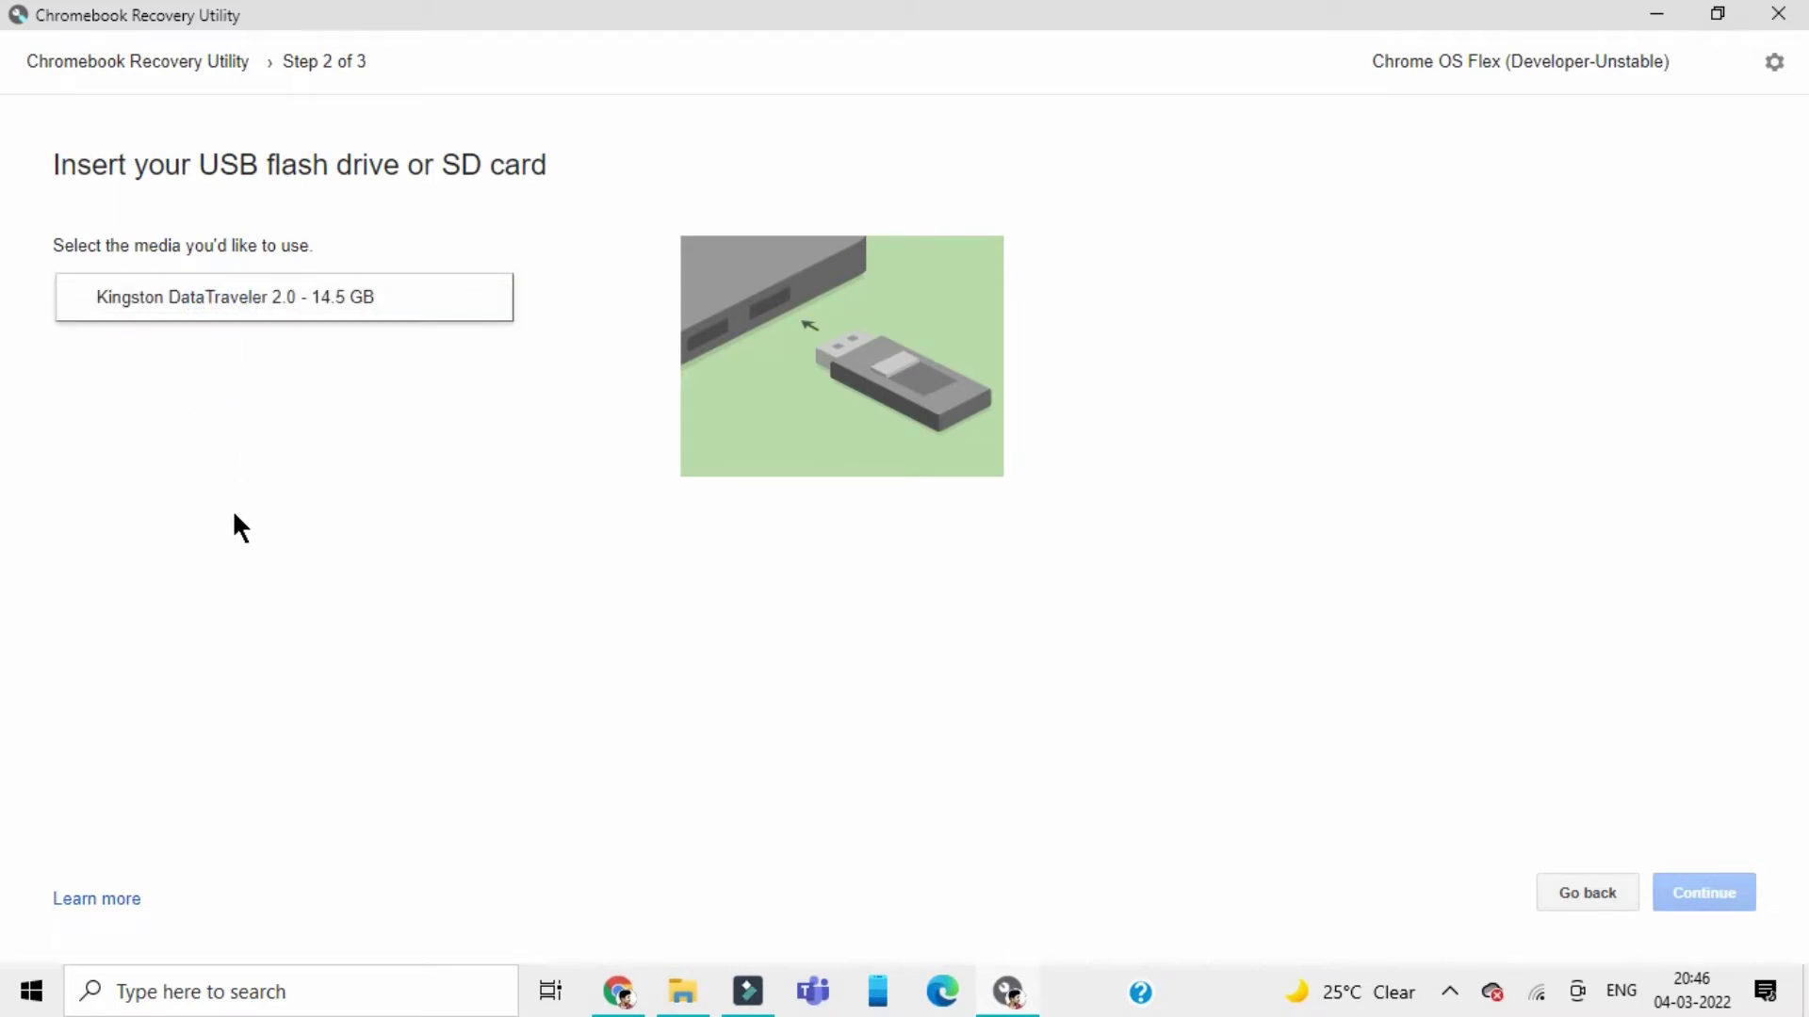
left_click(241, 299)
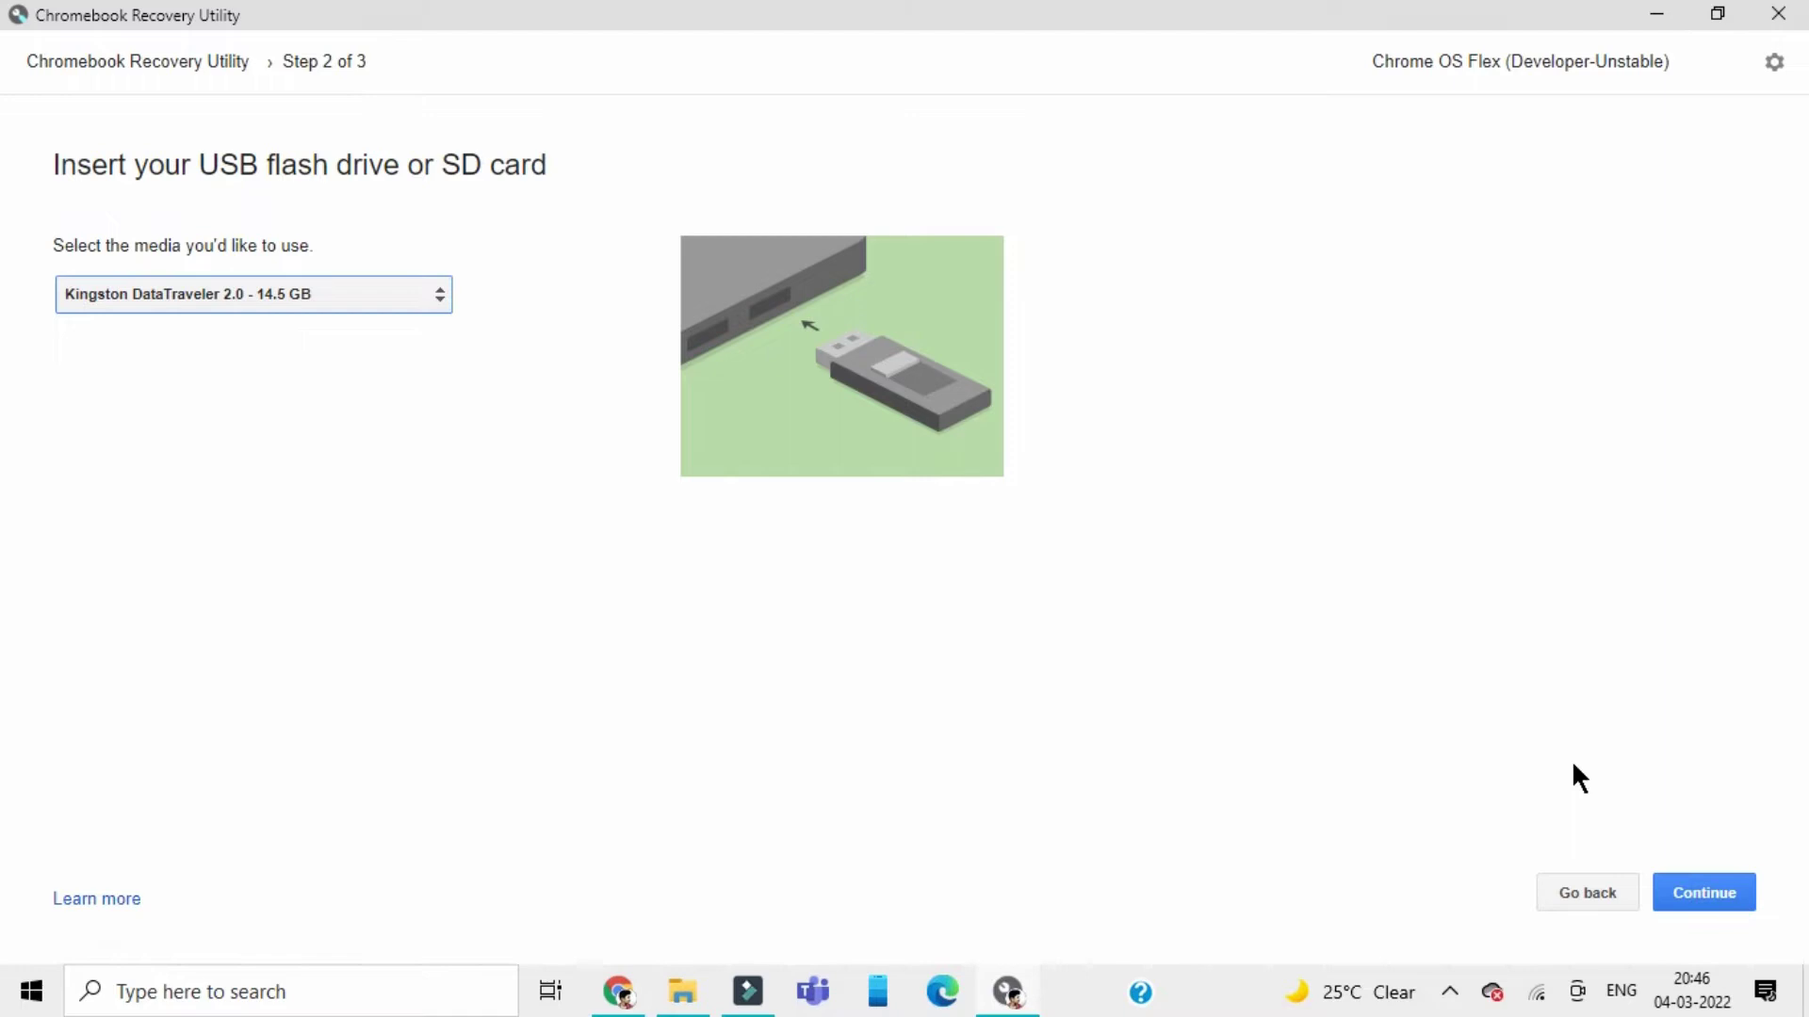
left_click(1685, 897)
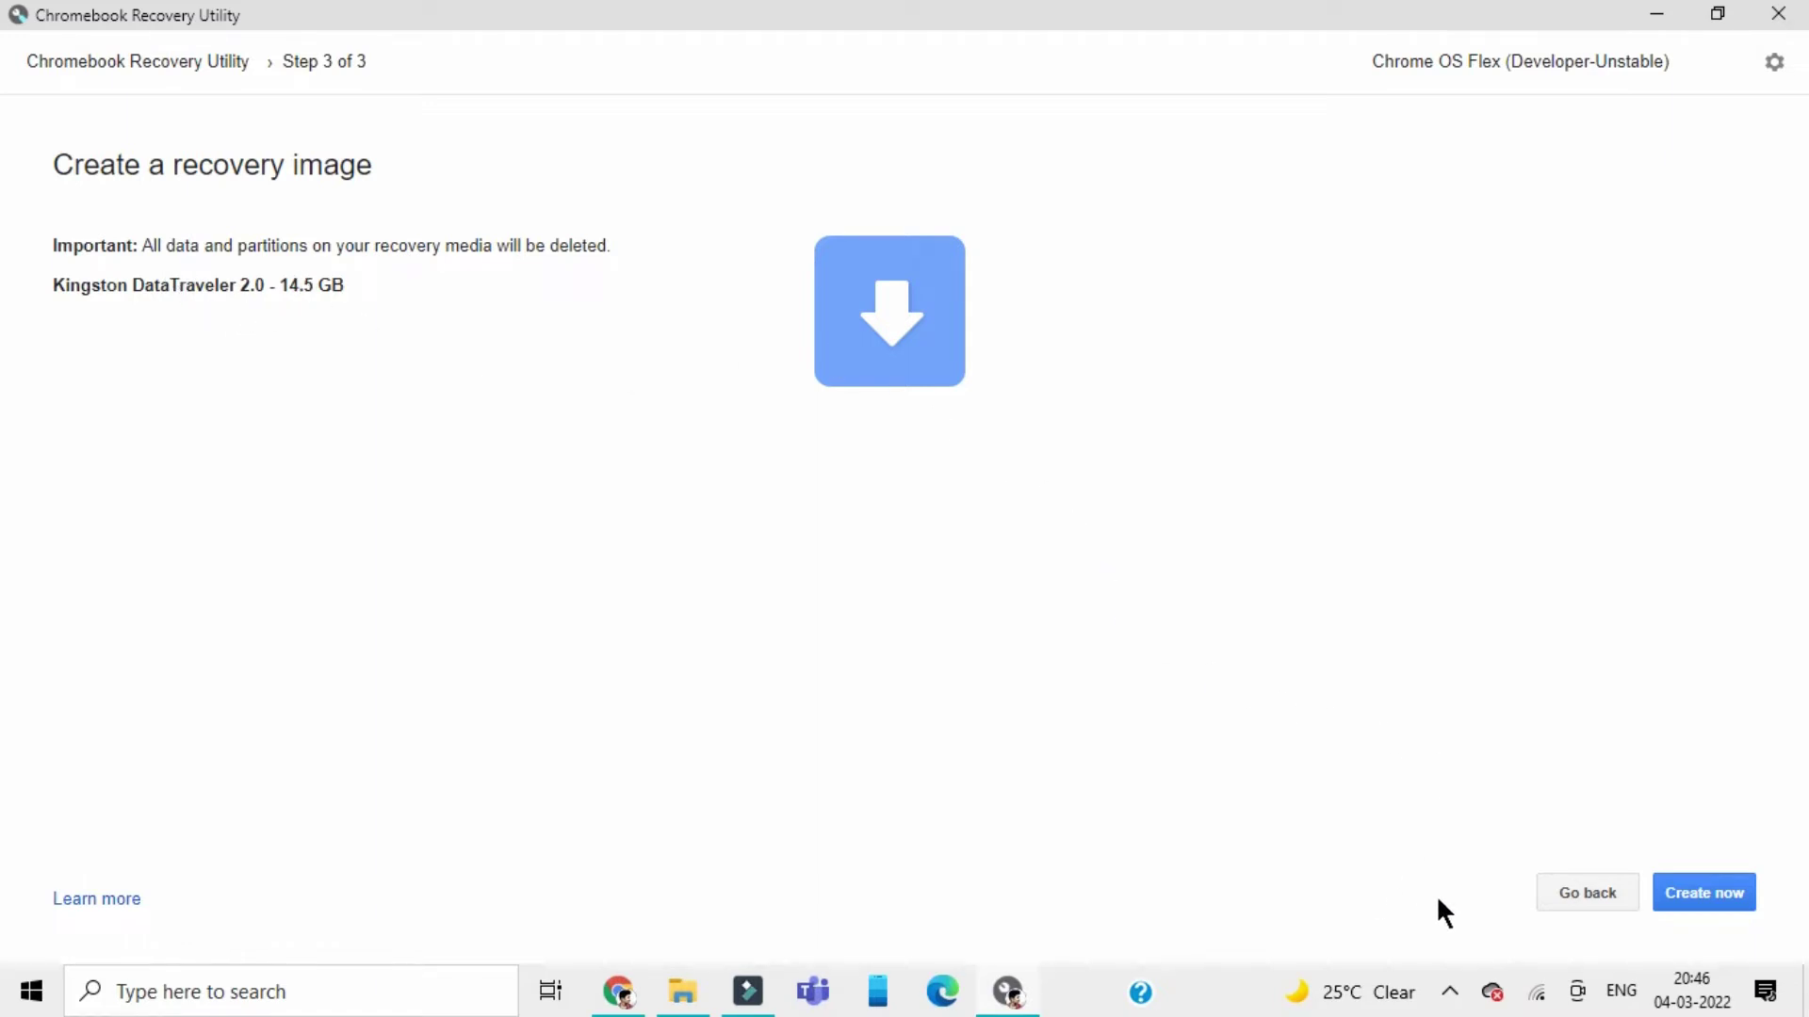
Start creating the recovery image with Create now, then open the utility's settings menu during the download
left_click(1711, 897)
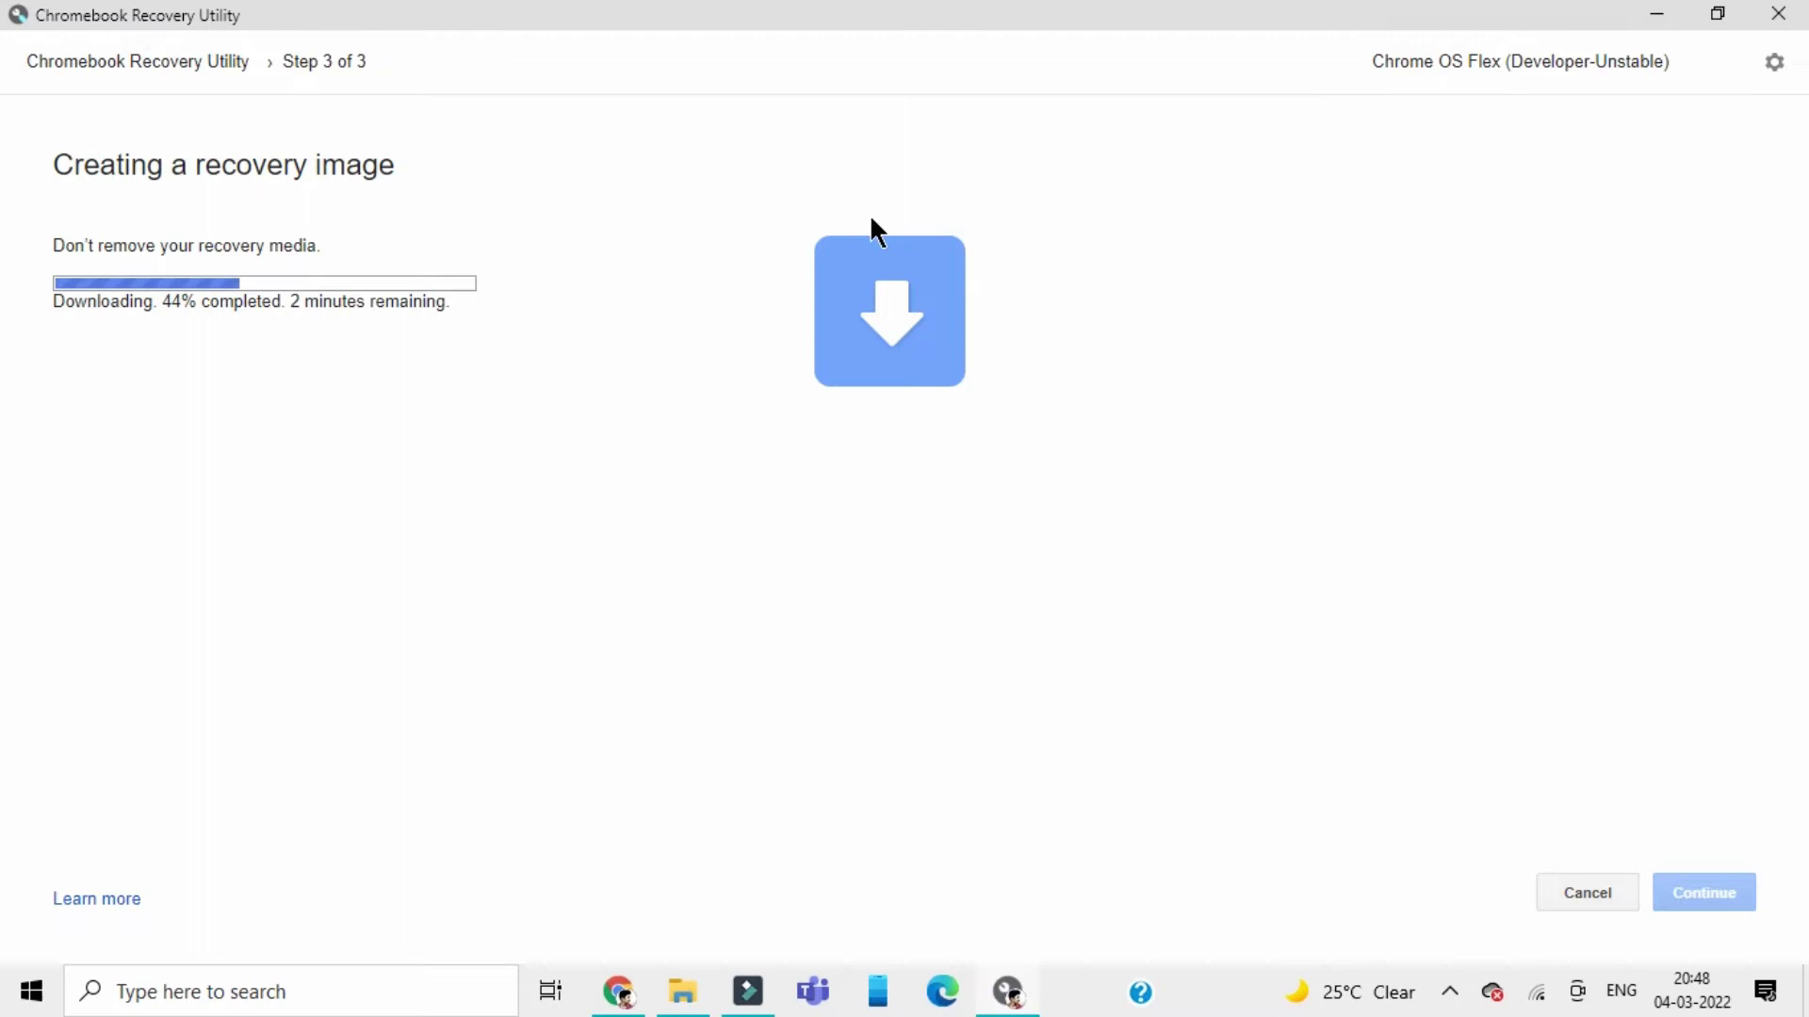
left_click(1774, 62)
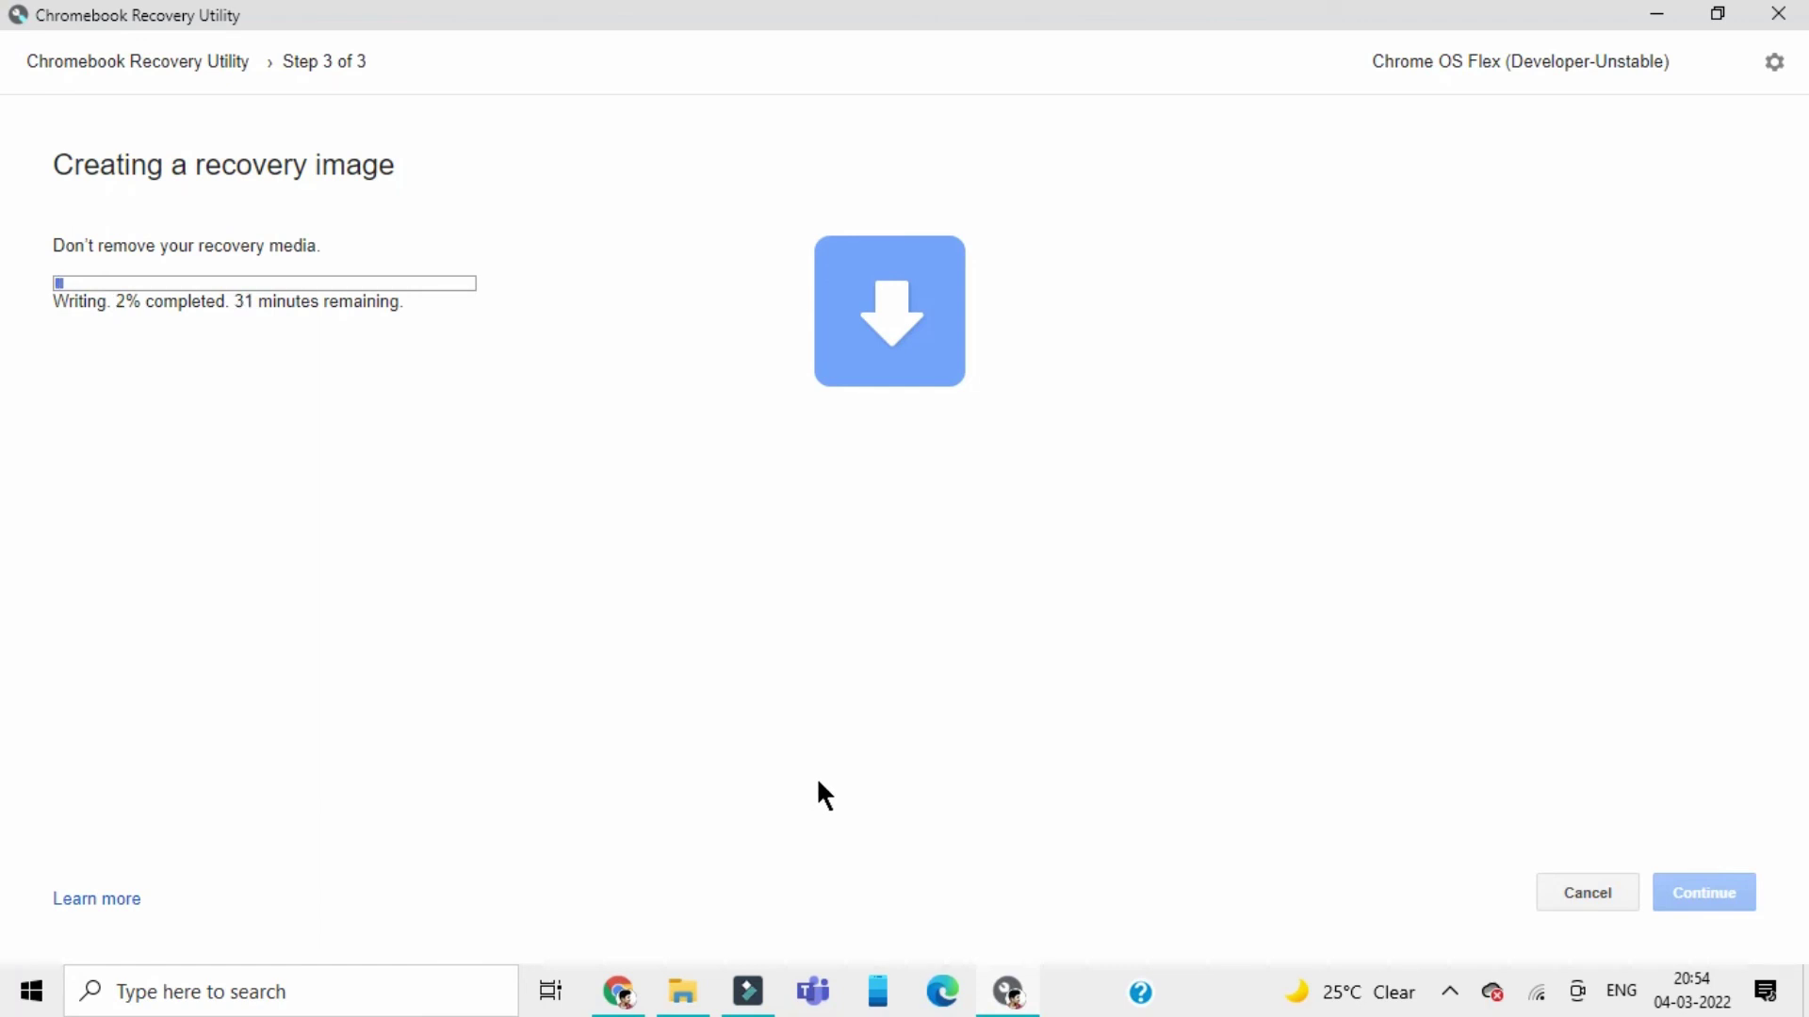
Bring Chrome back from the taskbar and switch to the TECHNOXITY - YouTube tab
left_click(618, 991)
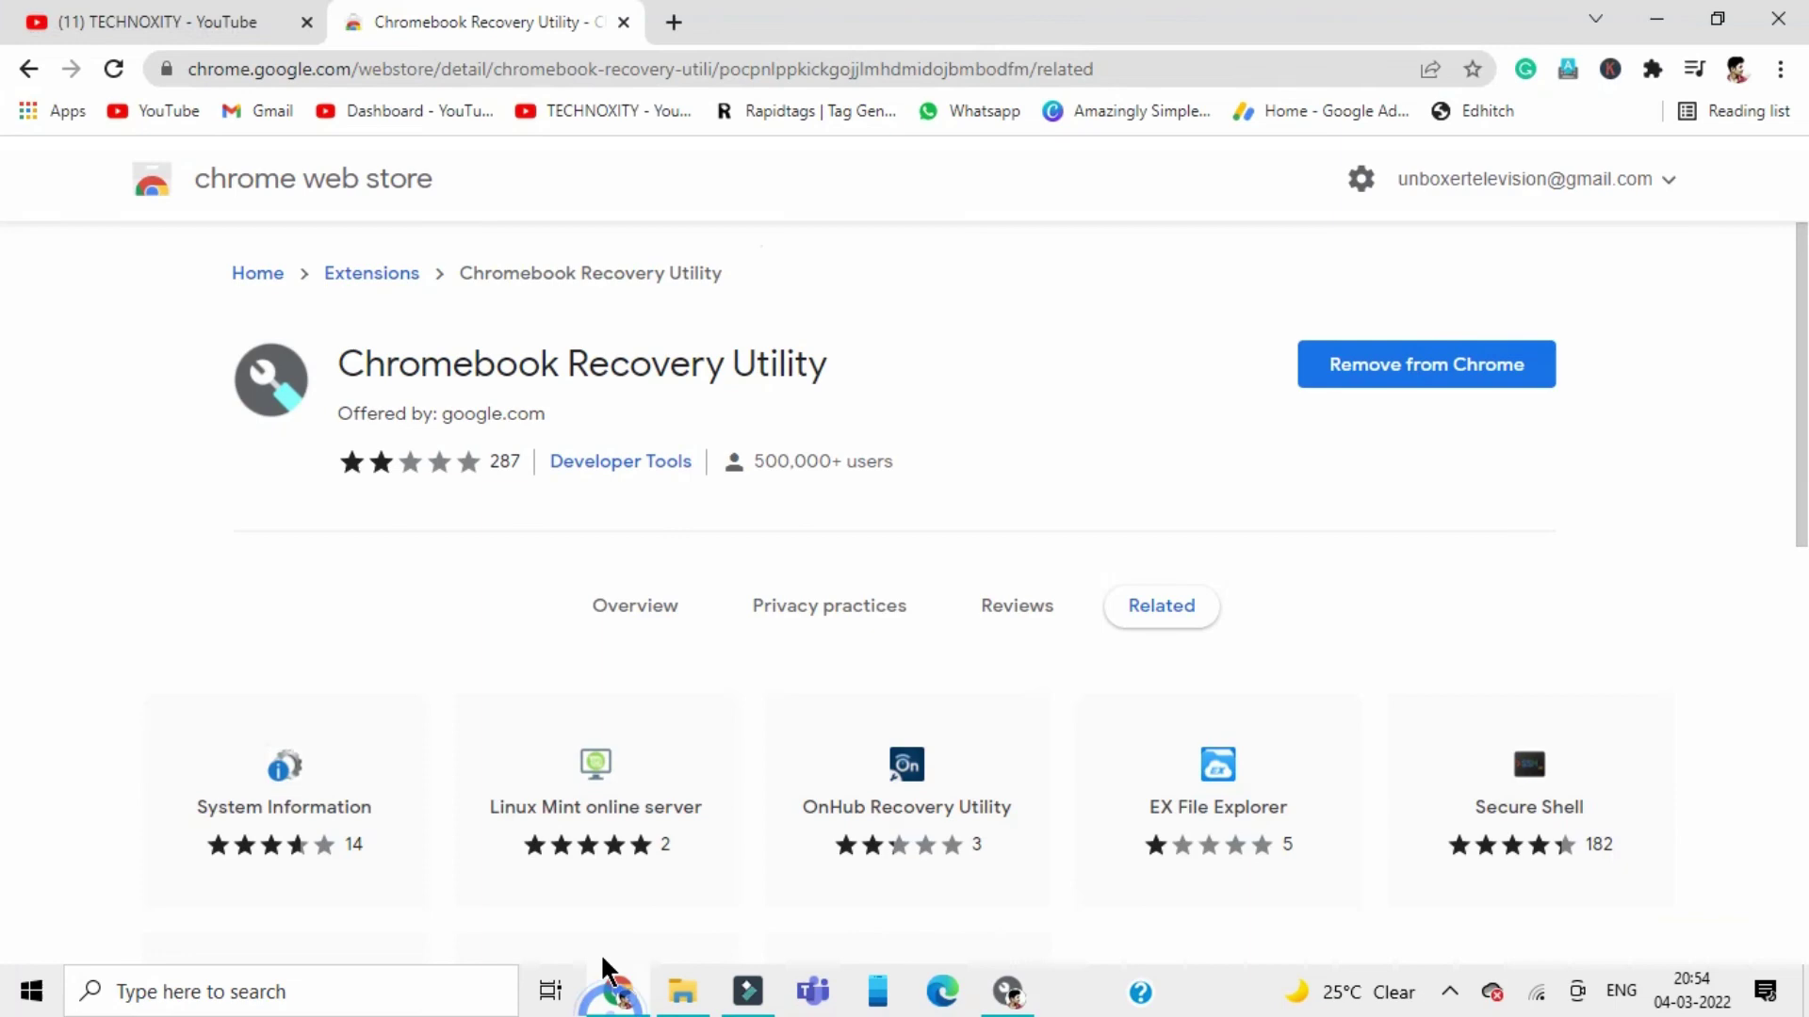
left_click(272, 19)
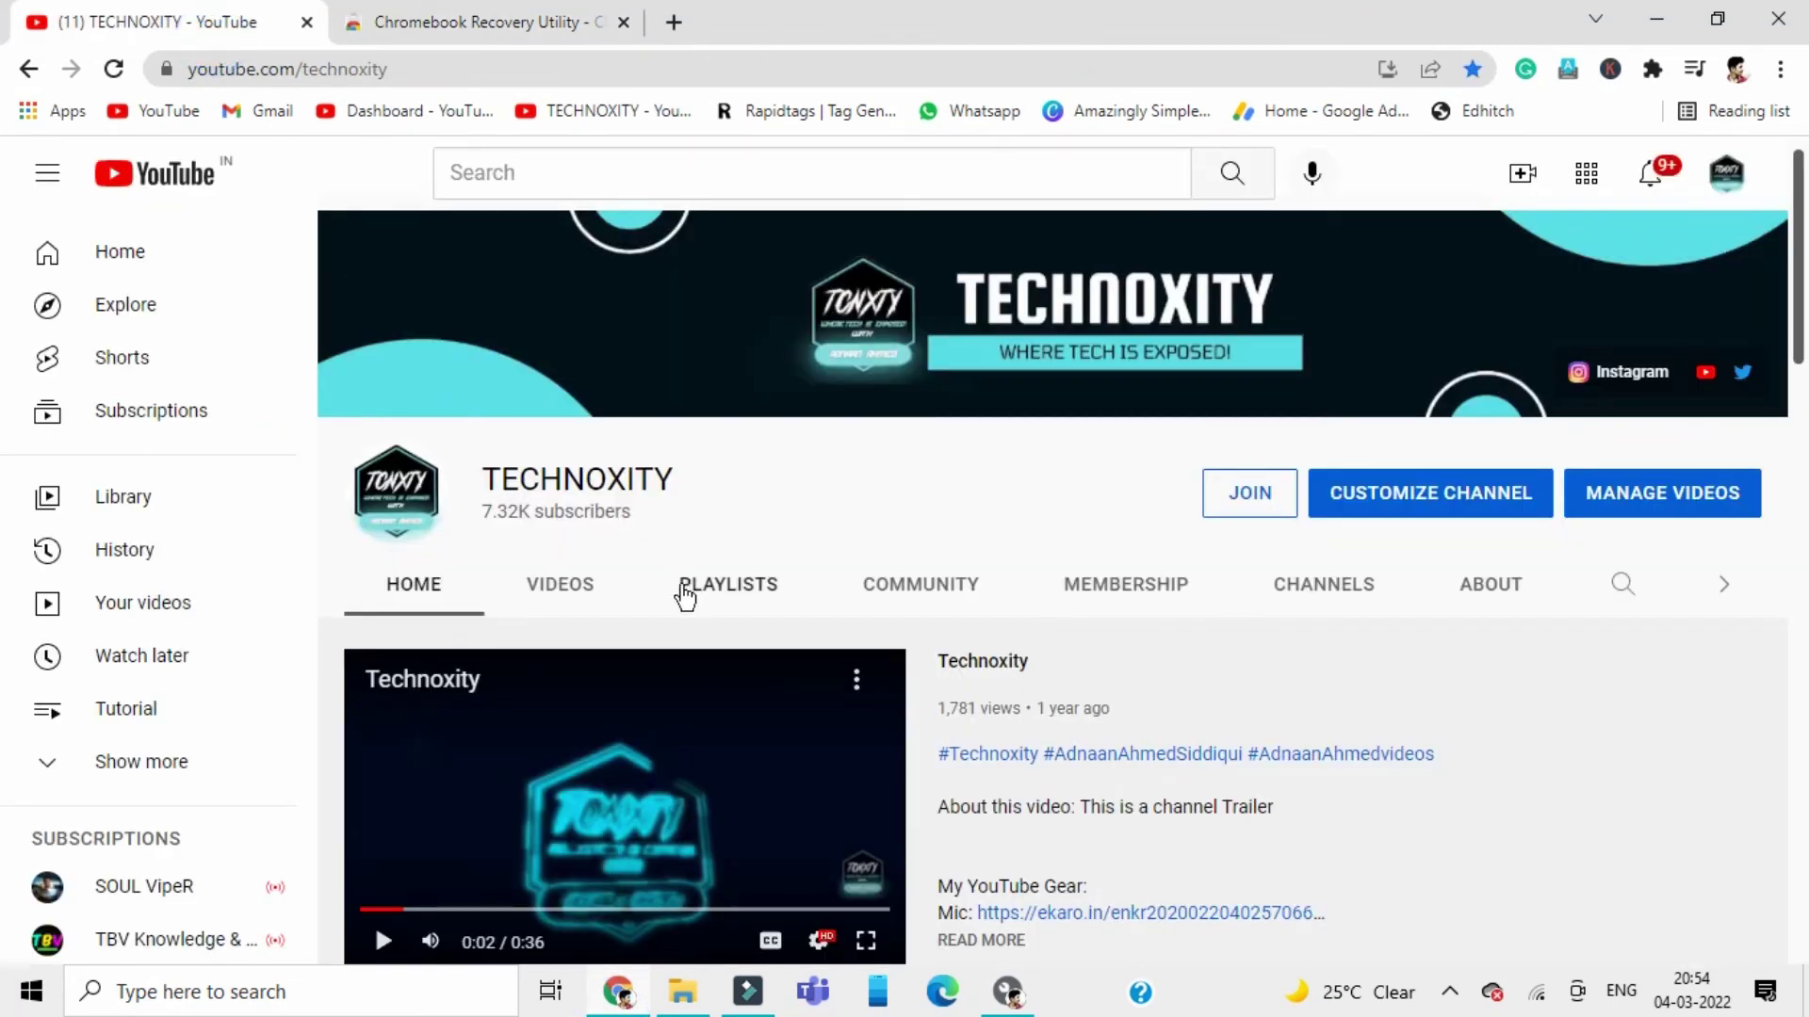